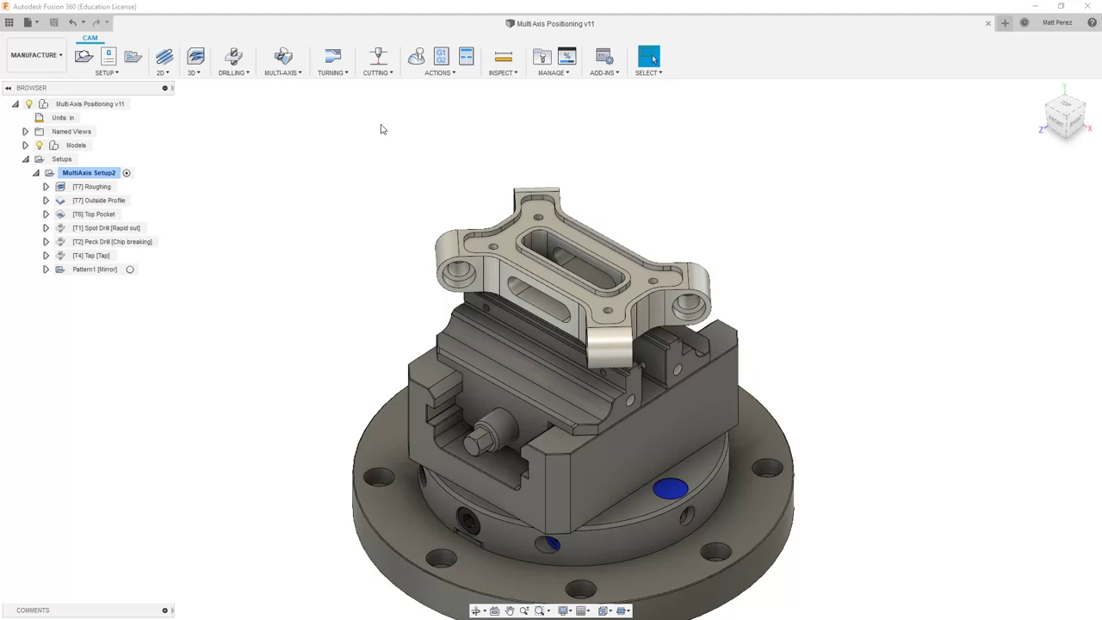
Step: Review the Roughing, Top Pocket, Spot Drill, Tap and Pattern1 toolpaths and check a mounting bore's edge radius
click(111, 188)
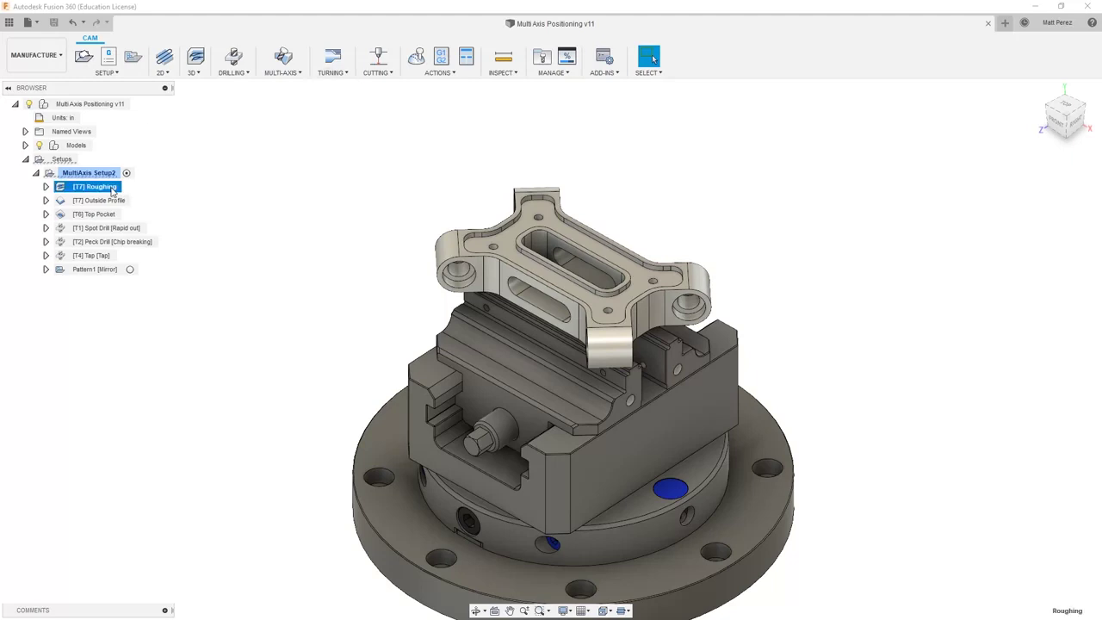
click(107, 215)
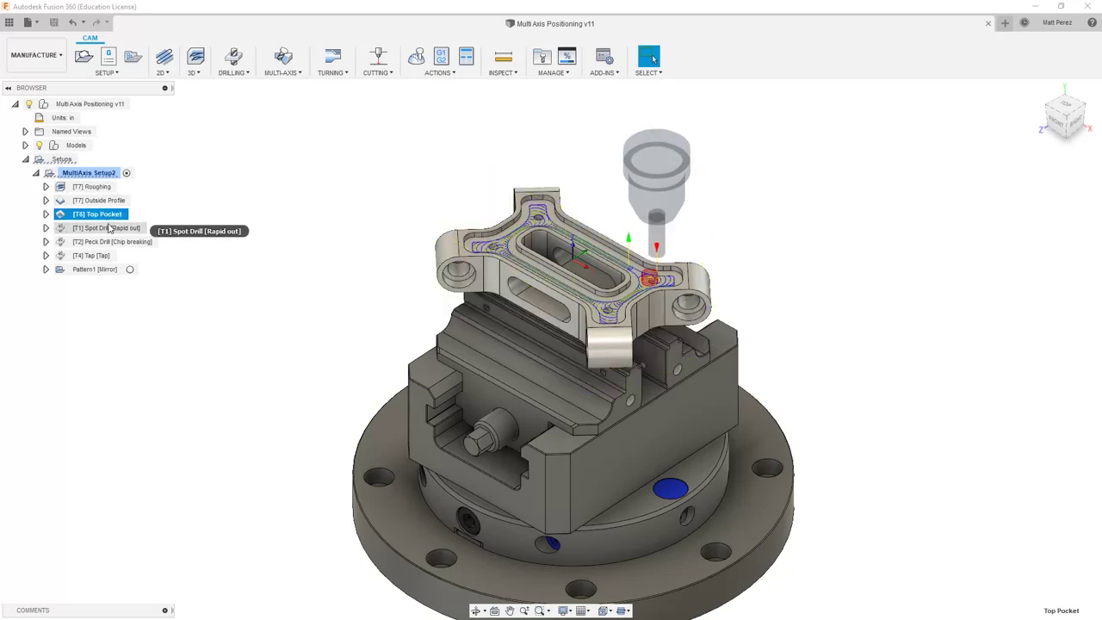
click(110, 228)
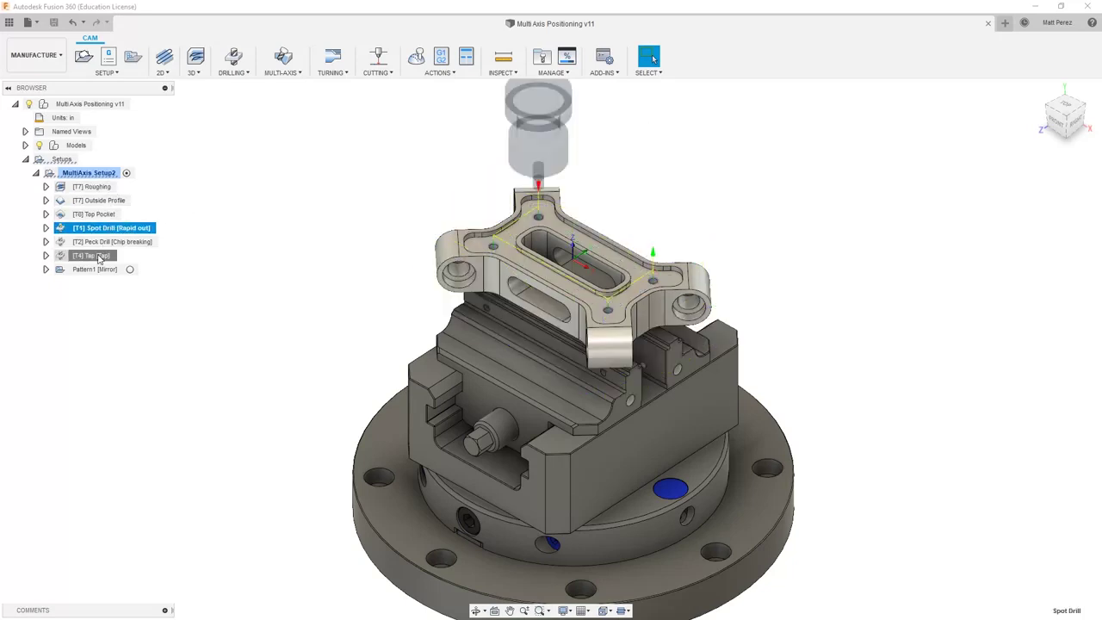
click(99, 256)
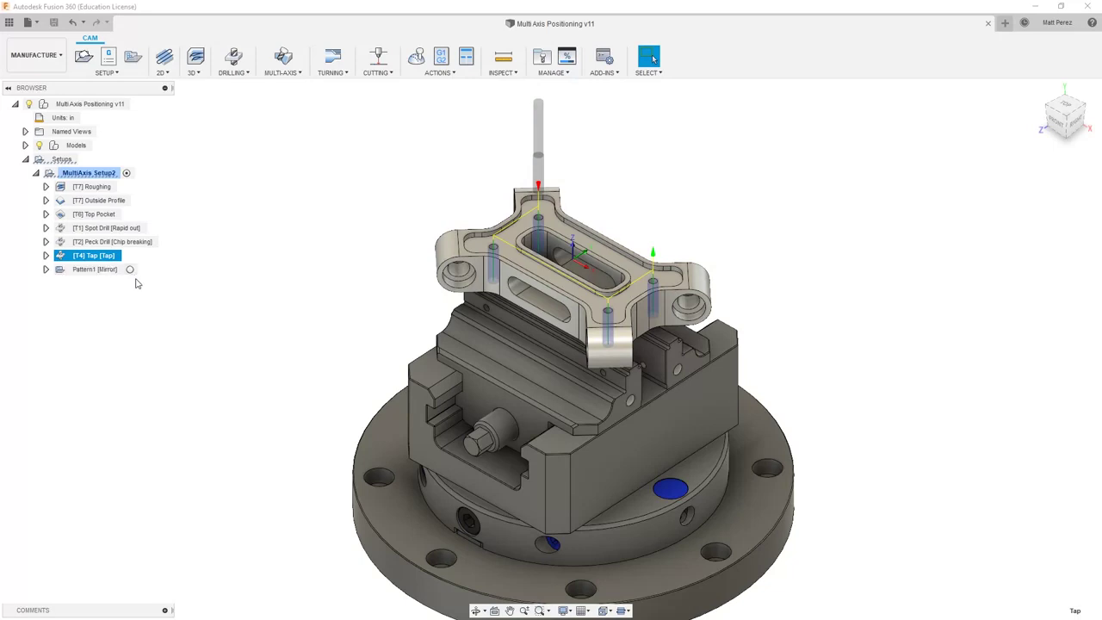
click(117, 273)
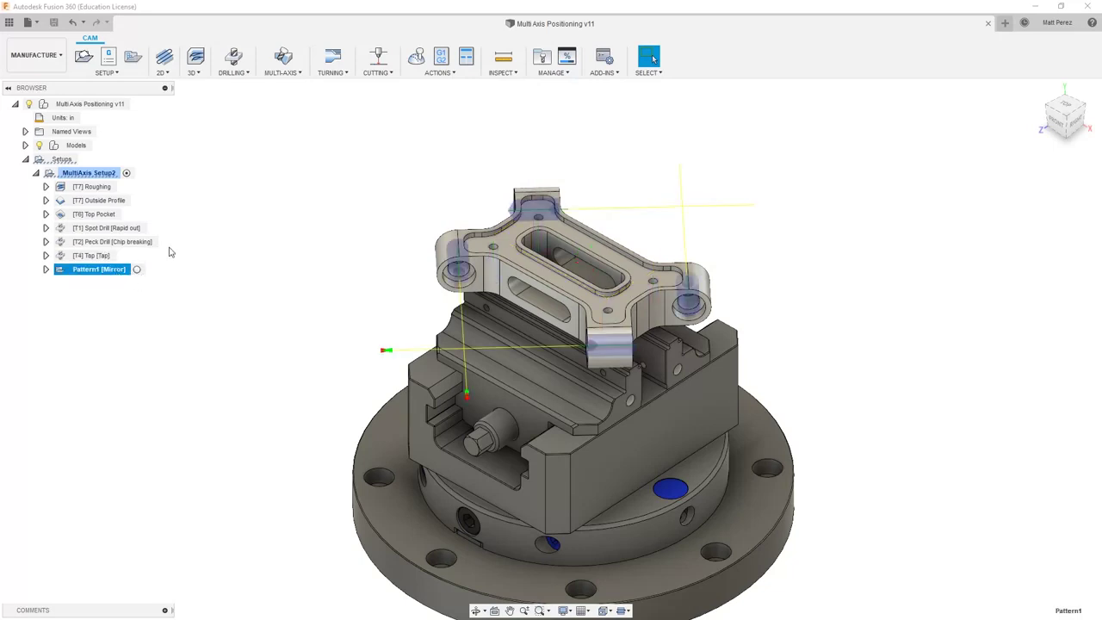
click(224, 216)
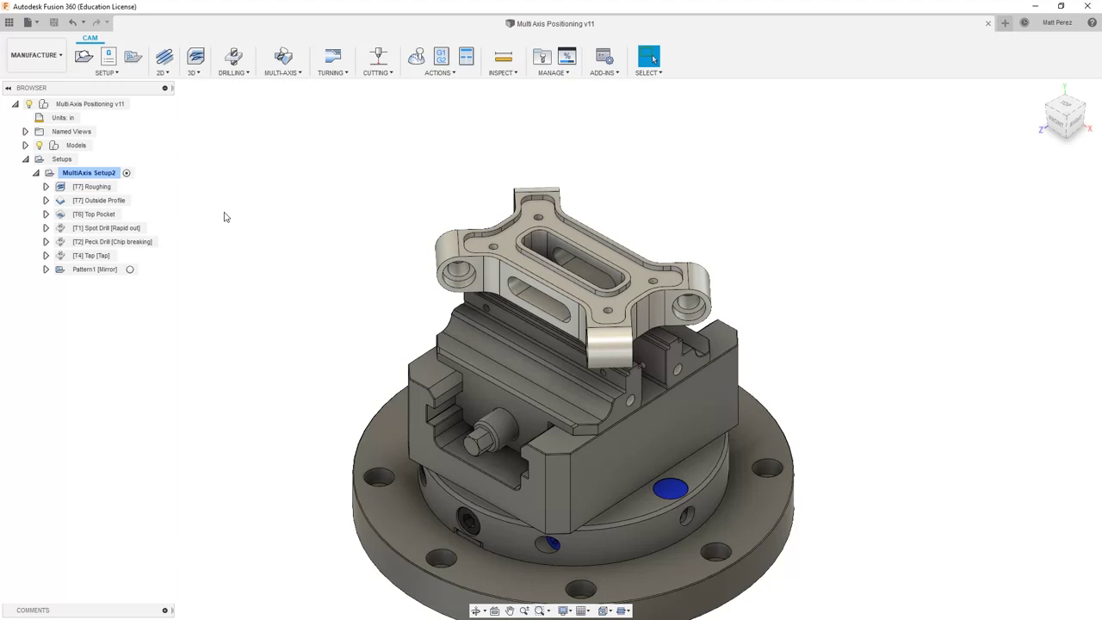
scroll(456, 272, up, 3)
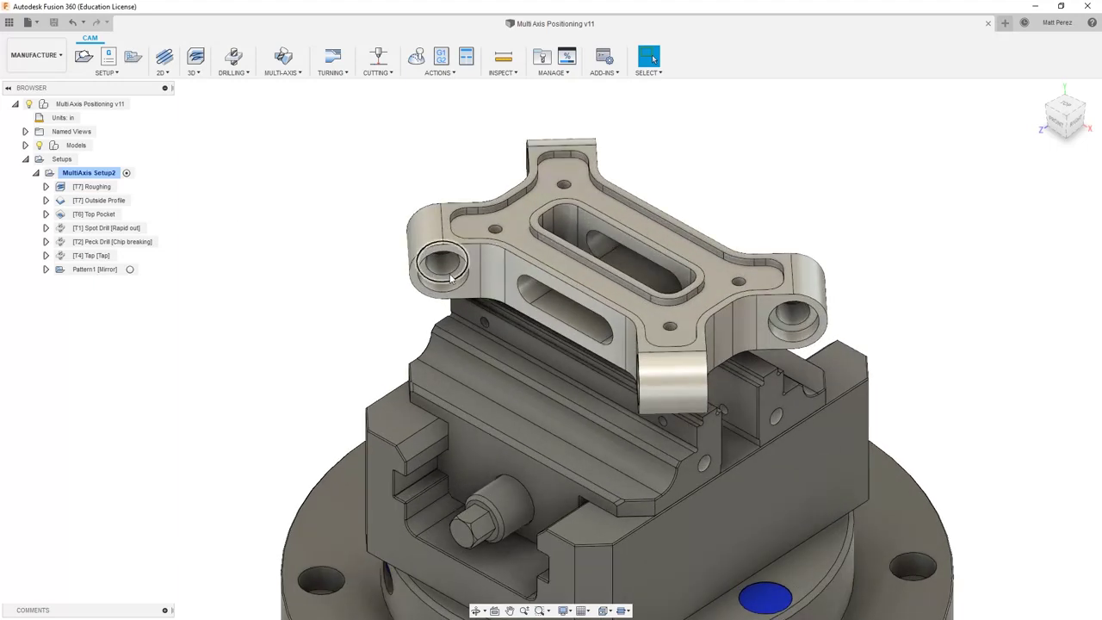
click(454, 281)
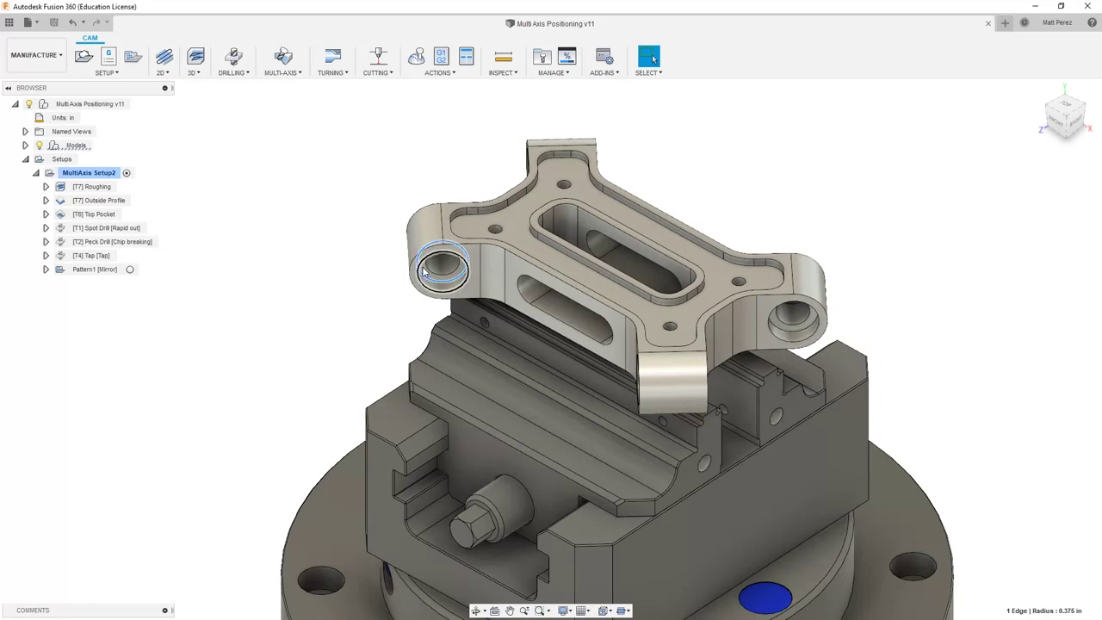
click(293, 216)
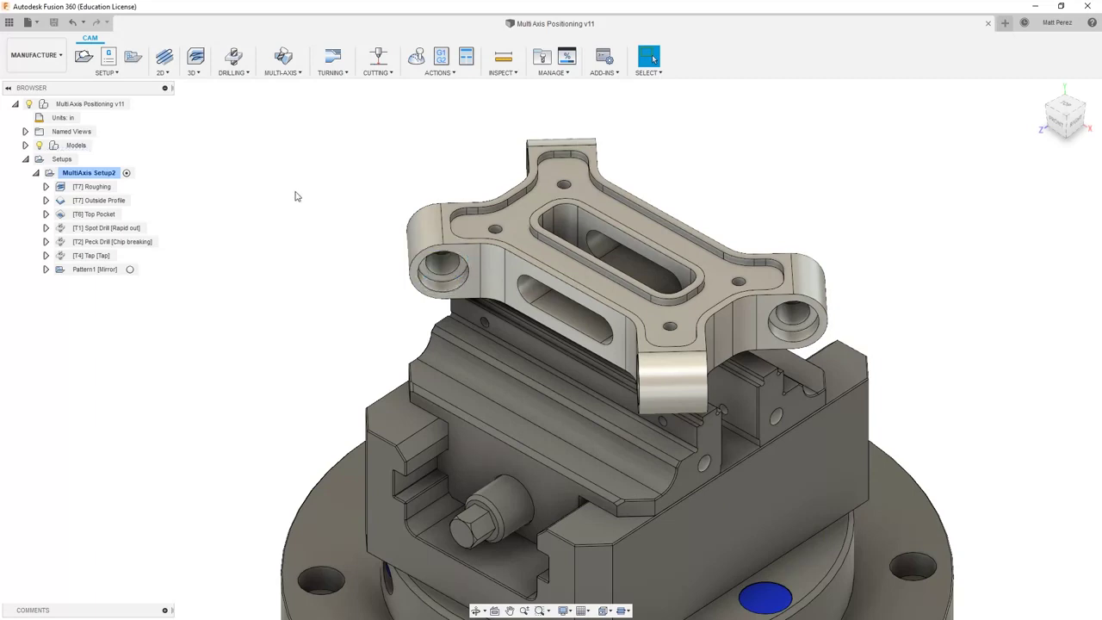
Step: Create a 2D Contour operation using tool #6, the Ø3/8" four-flute flat end mill
click(171, 75)
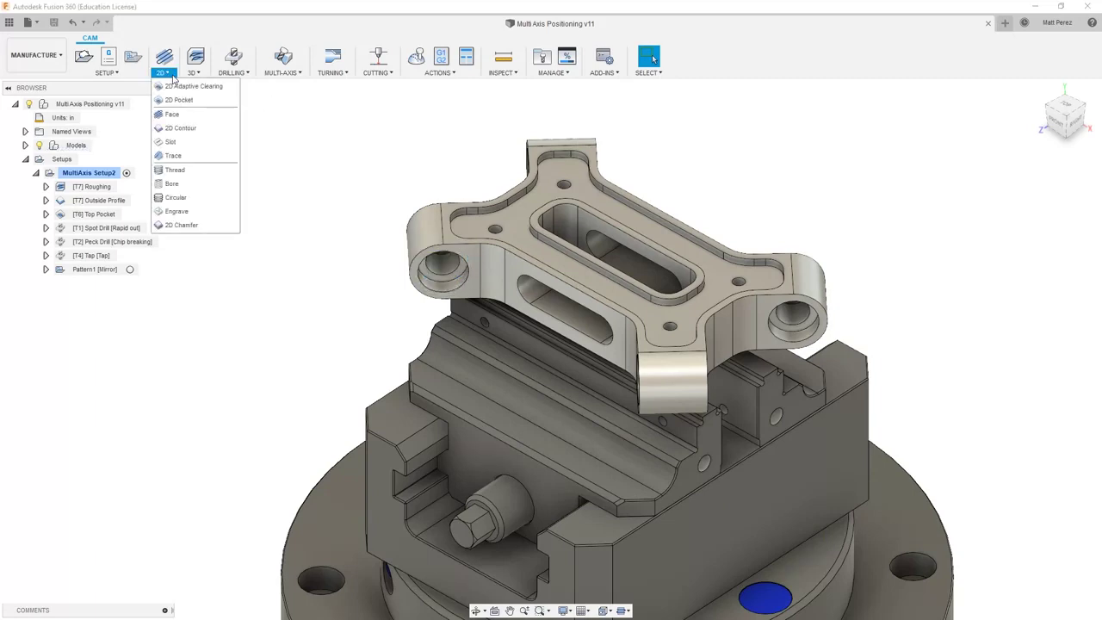
click(199, 128)
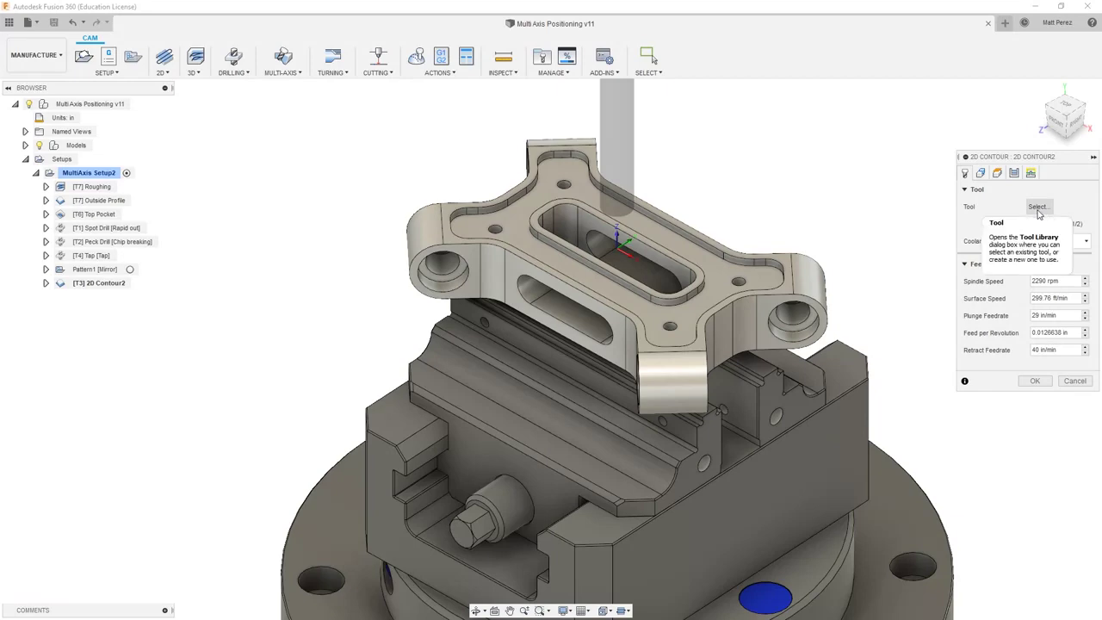
click(1038, 207)
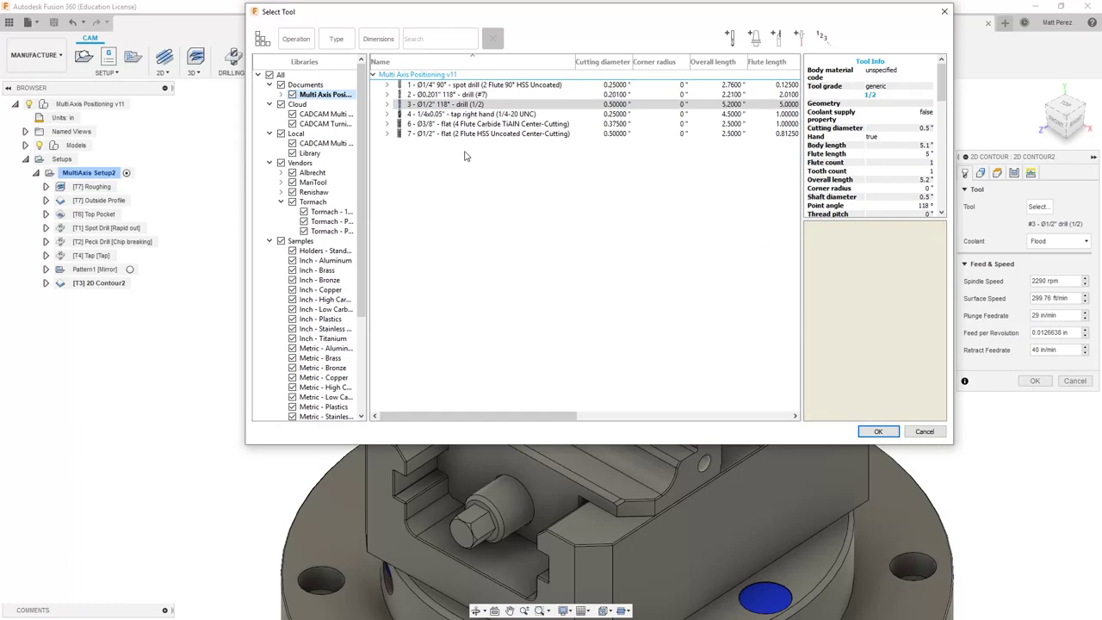
click(463, 125)
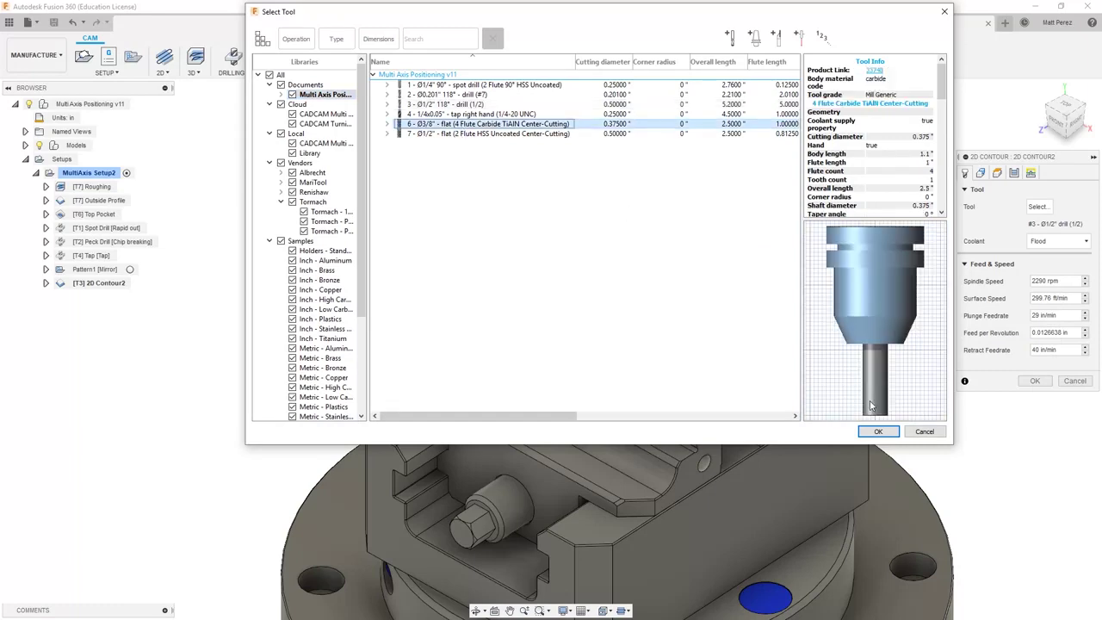
click(887, 430)
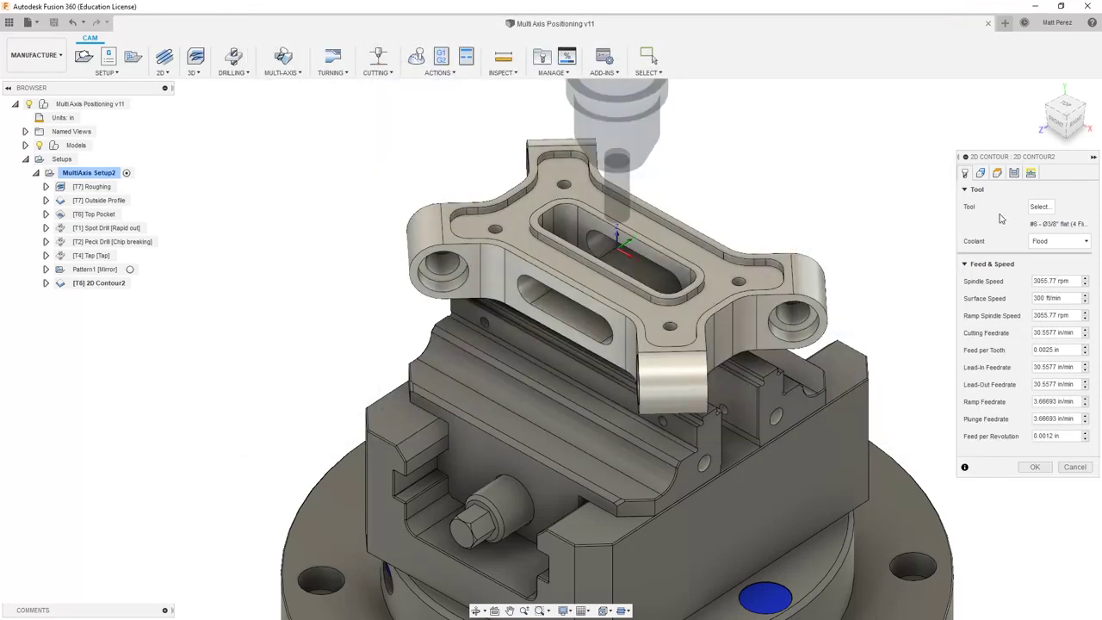
click(979, 172)
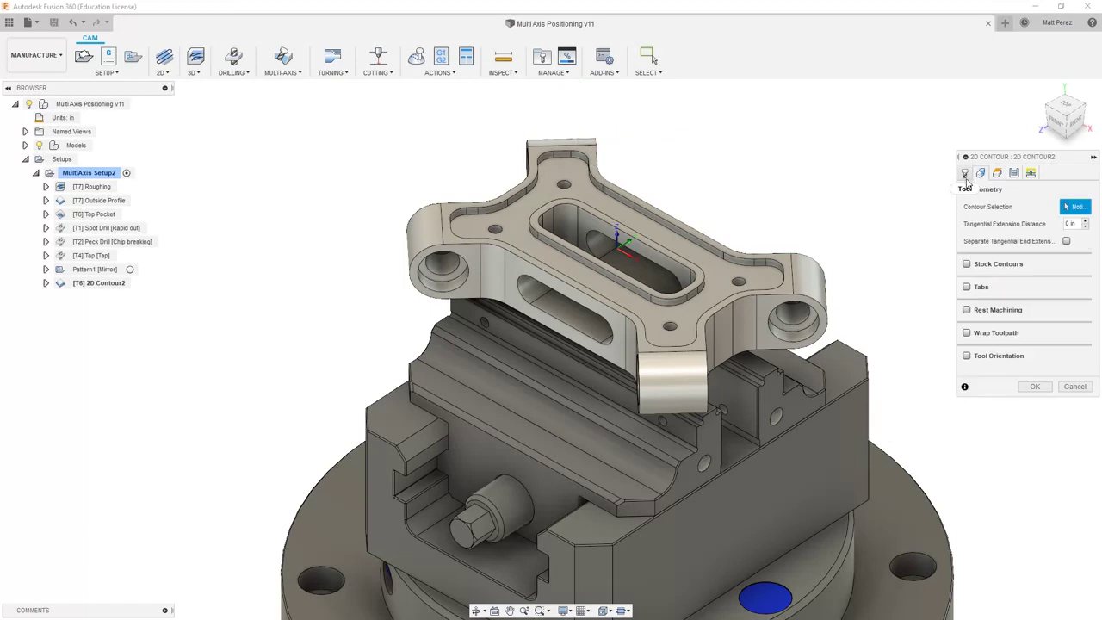
Step: Enable Tool Orientation and take its Z axis from the mounting bore's face
click(967, 355)
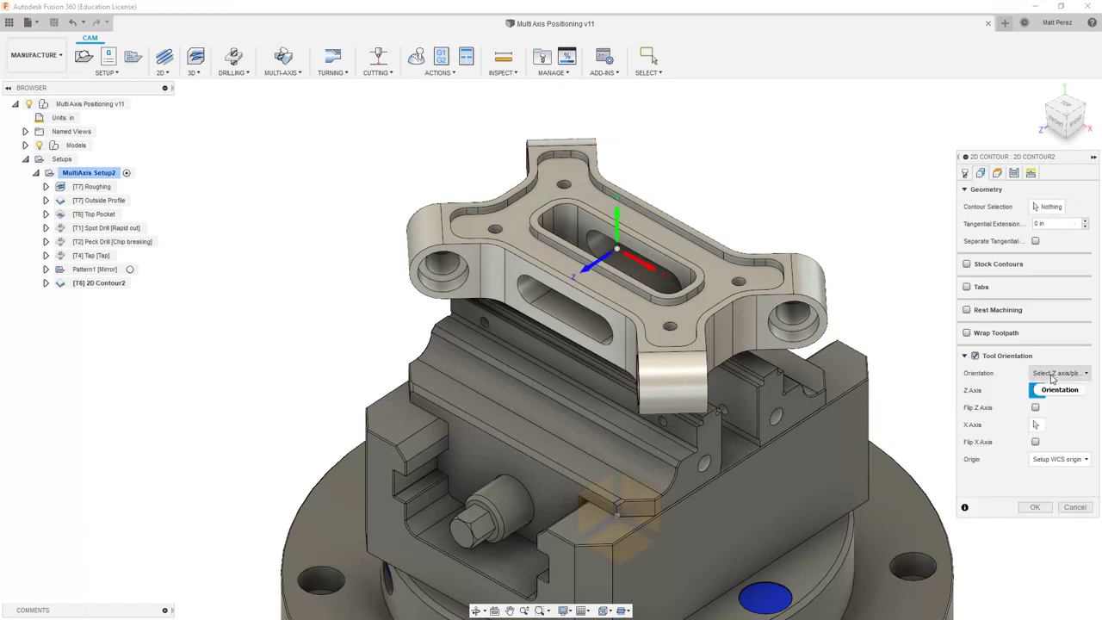
click(456, 287)
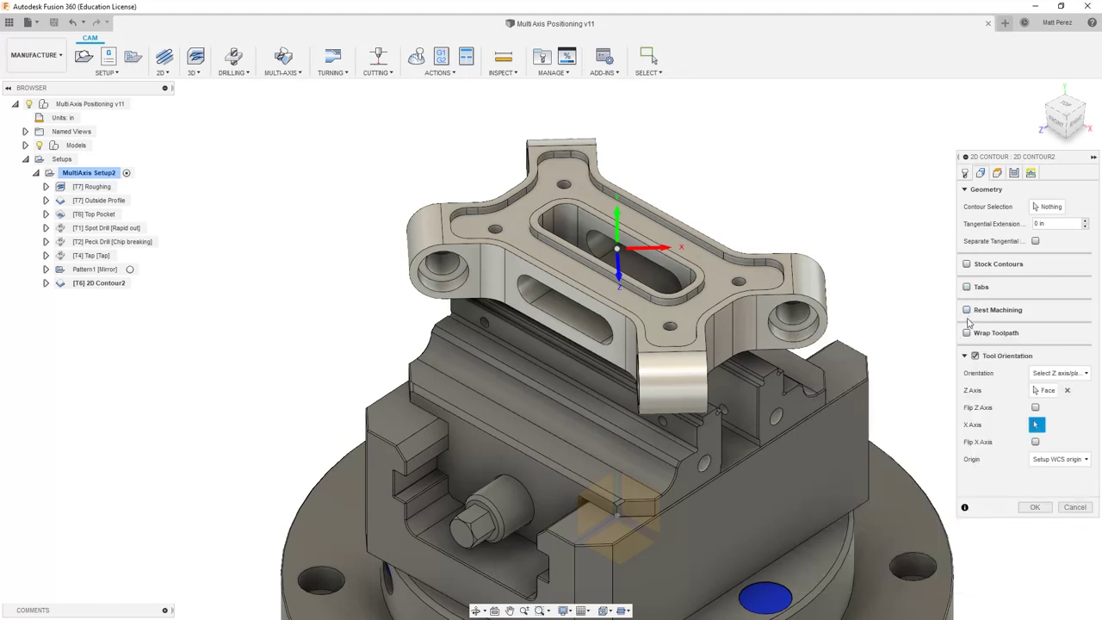
click(998, 173)
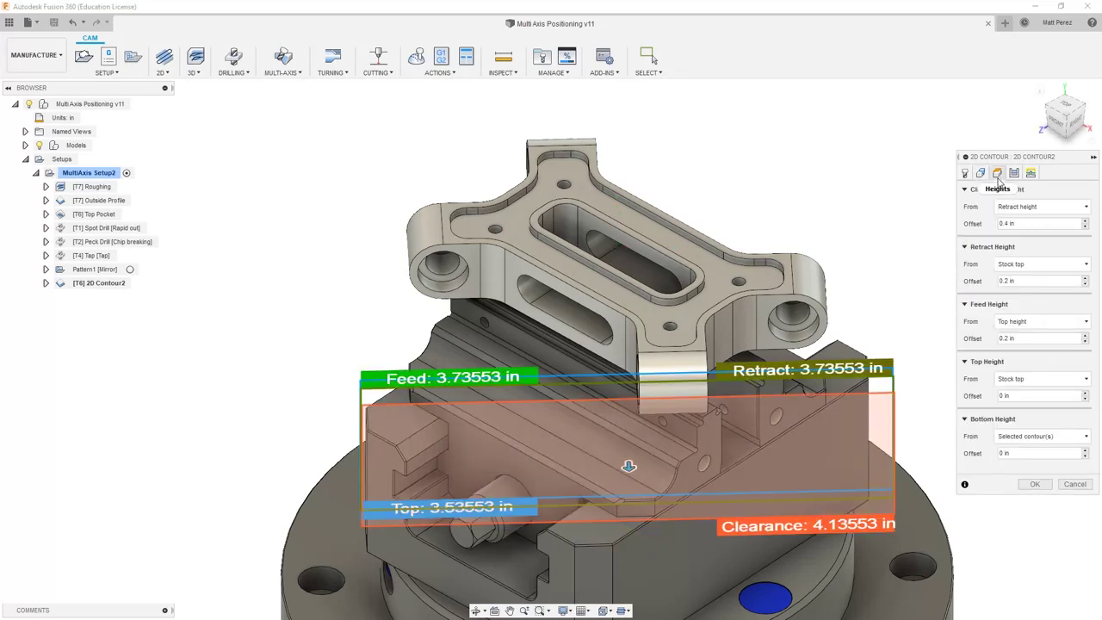
Step: Inspect the height planes (top 3.53553 in, clearance 4.13553 in) while orbiting to Top view and back
mouse_move(1066, 438)
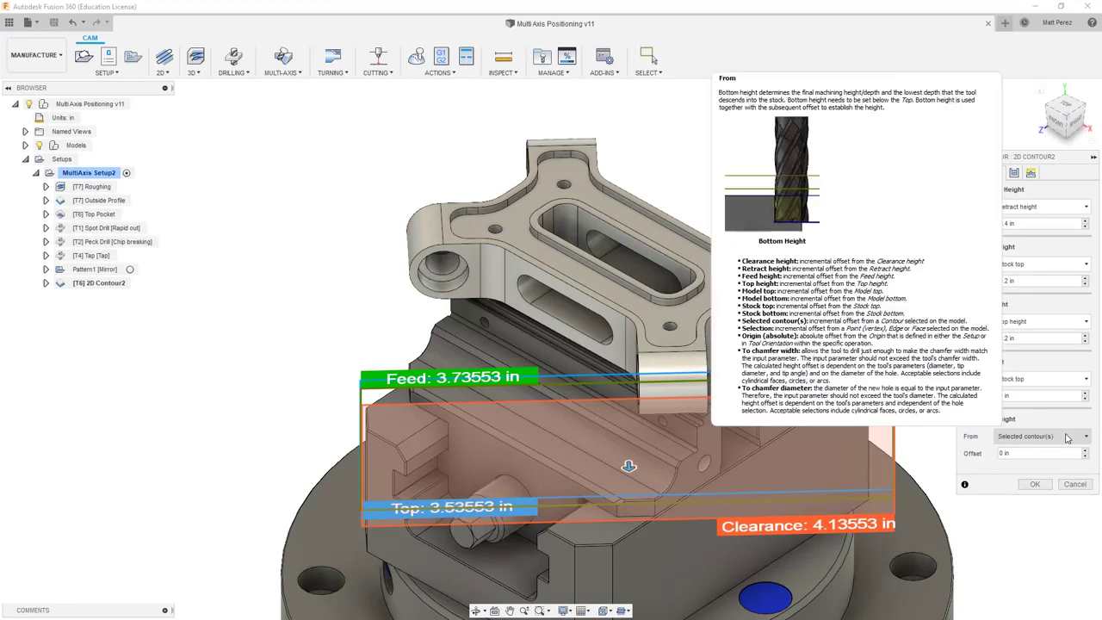
shift+middle_drag(837, 187, 837, 226)
shift+middle_drag(639, 540, 758, 457)
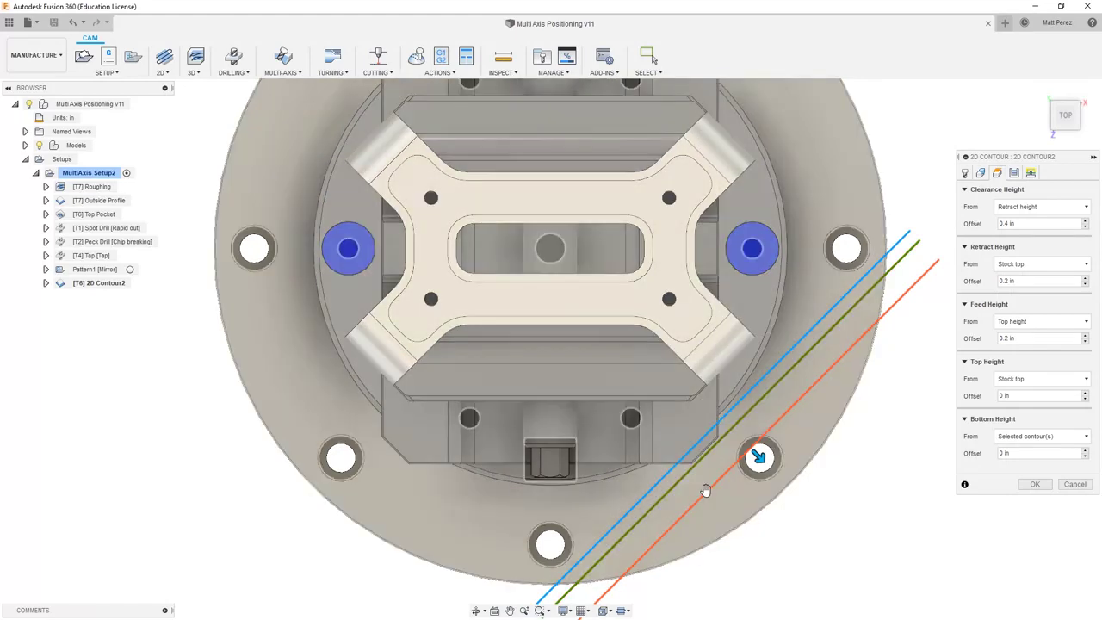
shift+middle_drag(706, 491, 547, 385)
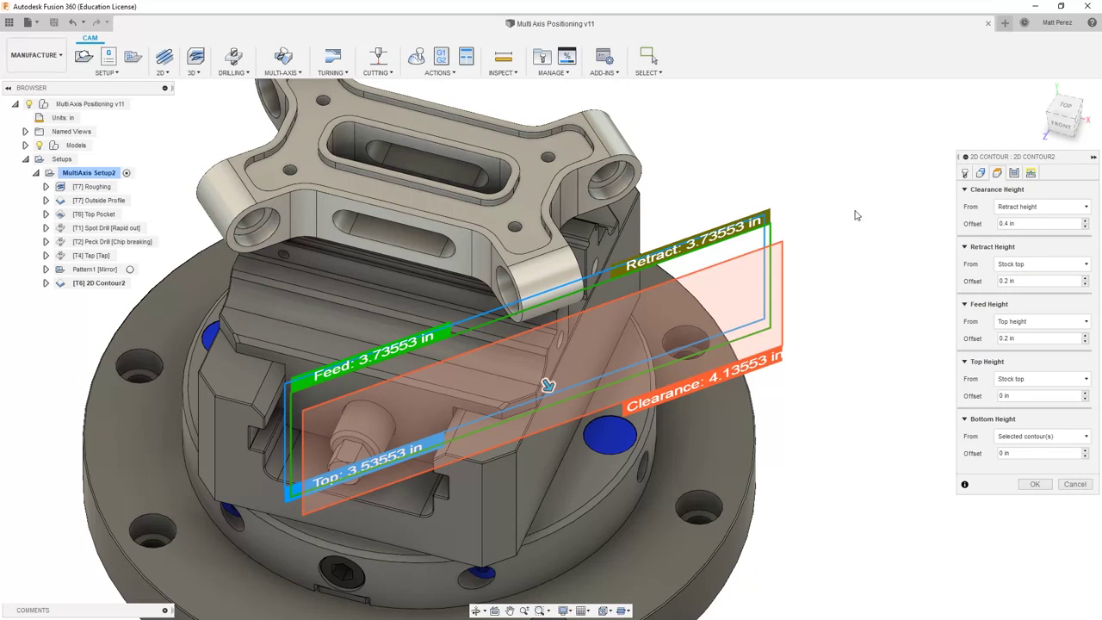
click(1014, 173)
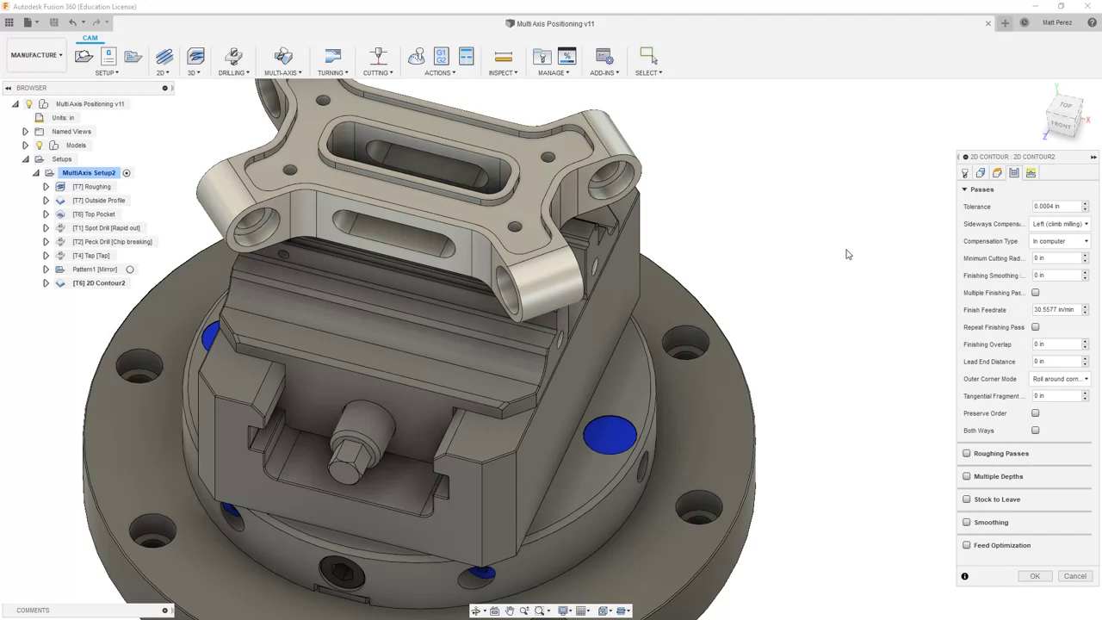
Step: Enable multiple finishing passes, then pick the hole edge as the predrill position in Linking
click(1035, 292)
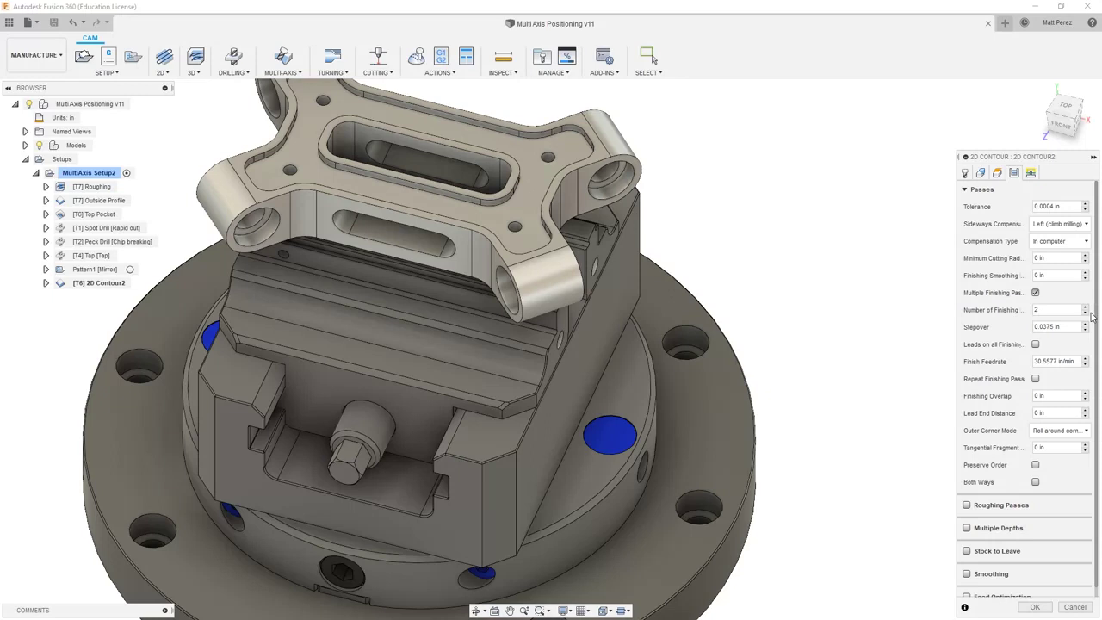
click(1036, 174)
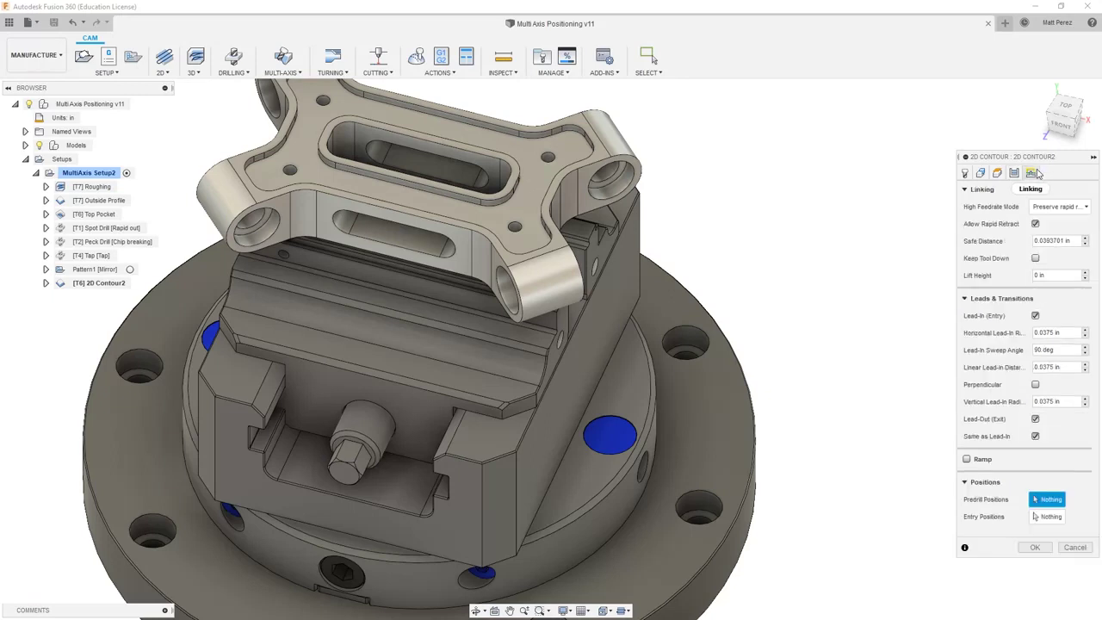
click(1050, 519)
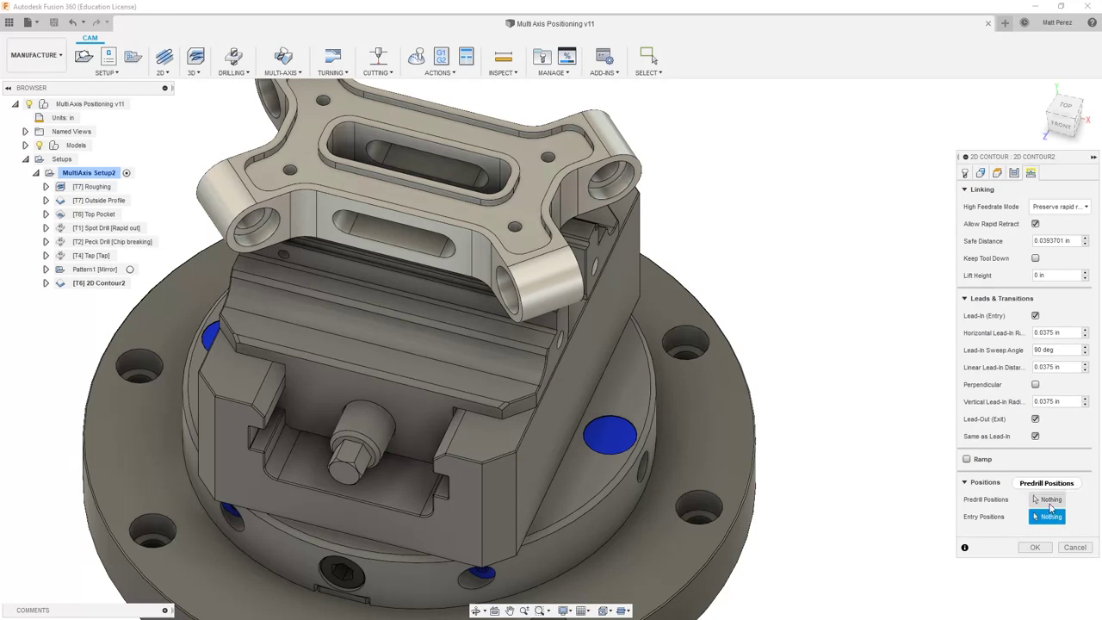
click(1051, 506)
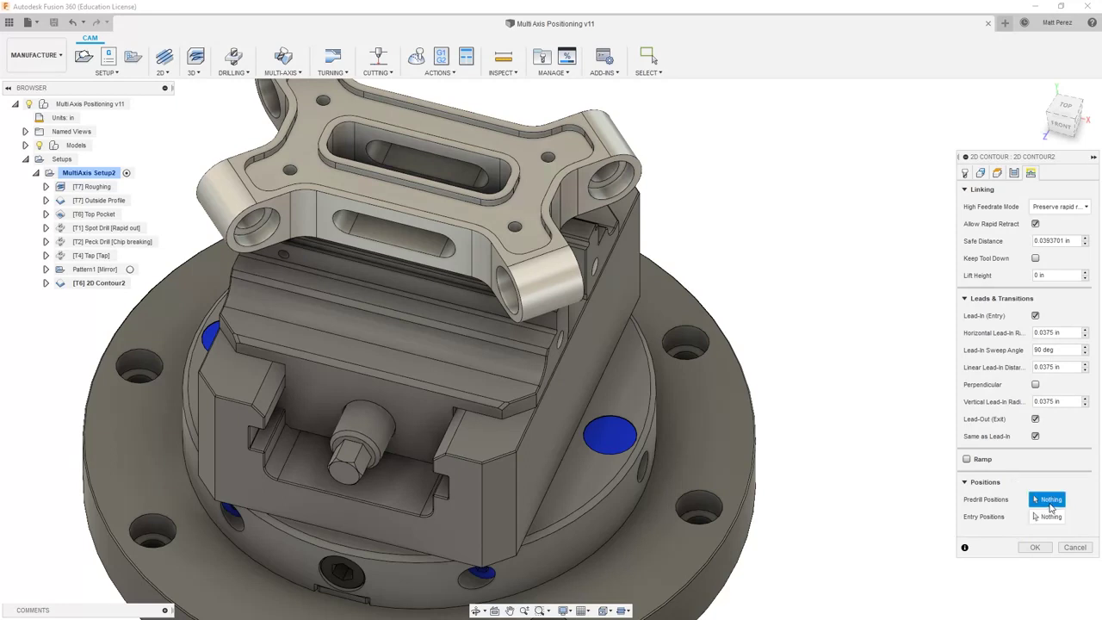
mouse_move(1049, 502)
click(274, 243)
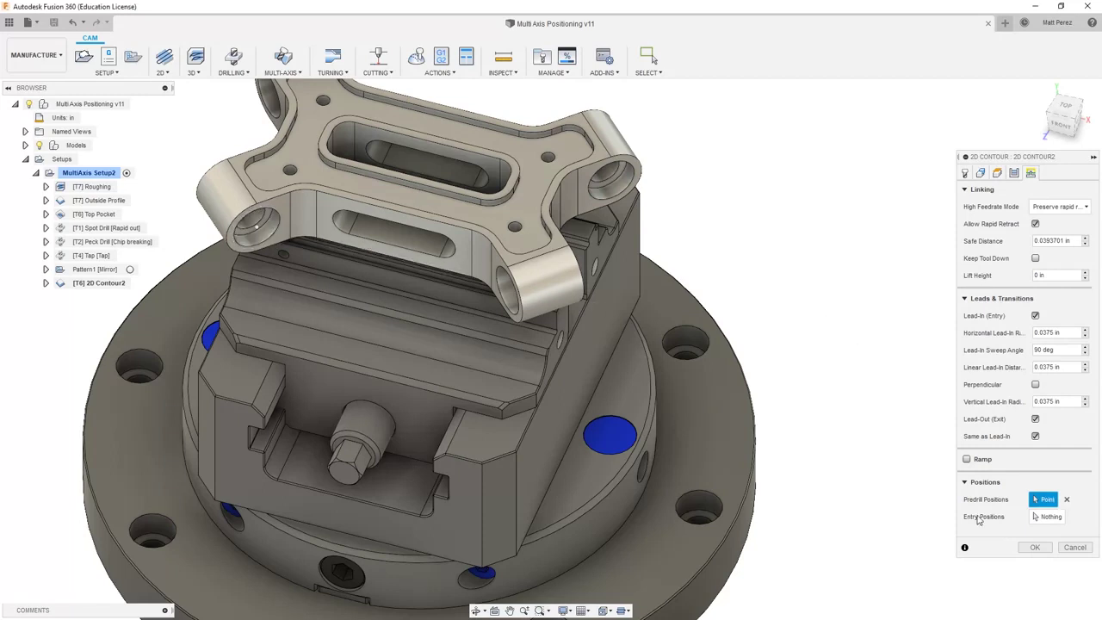
Step: Set the left bore's hole edge as the contour chain and generate the toolpath
click(1033, 547)
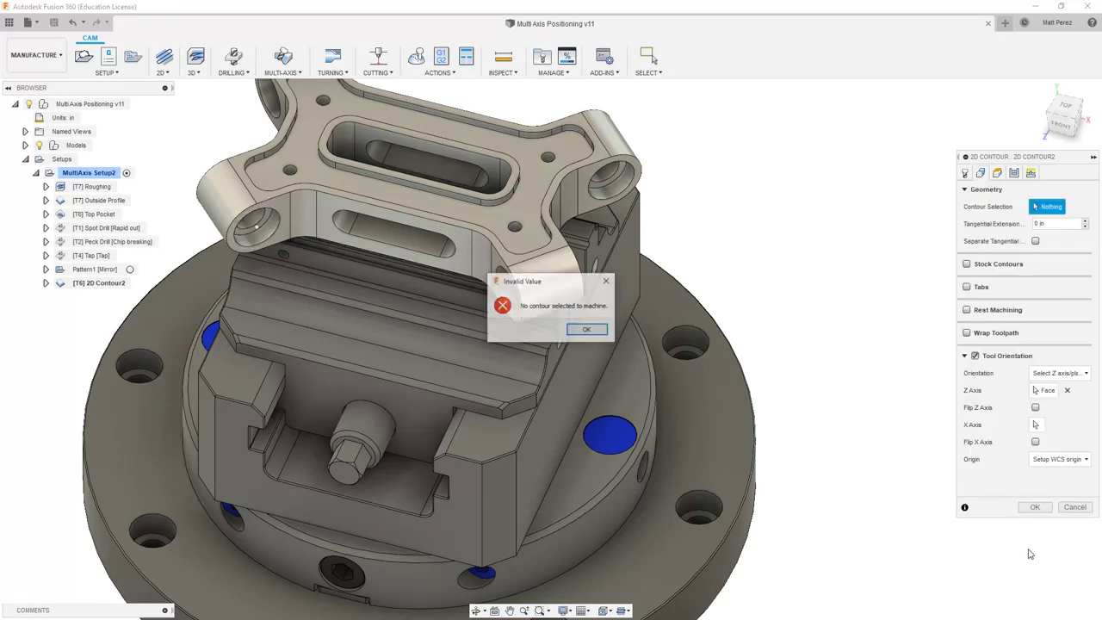
click(588, 331)
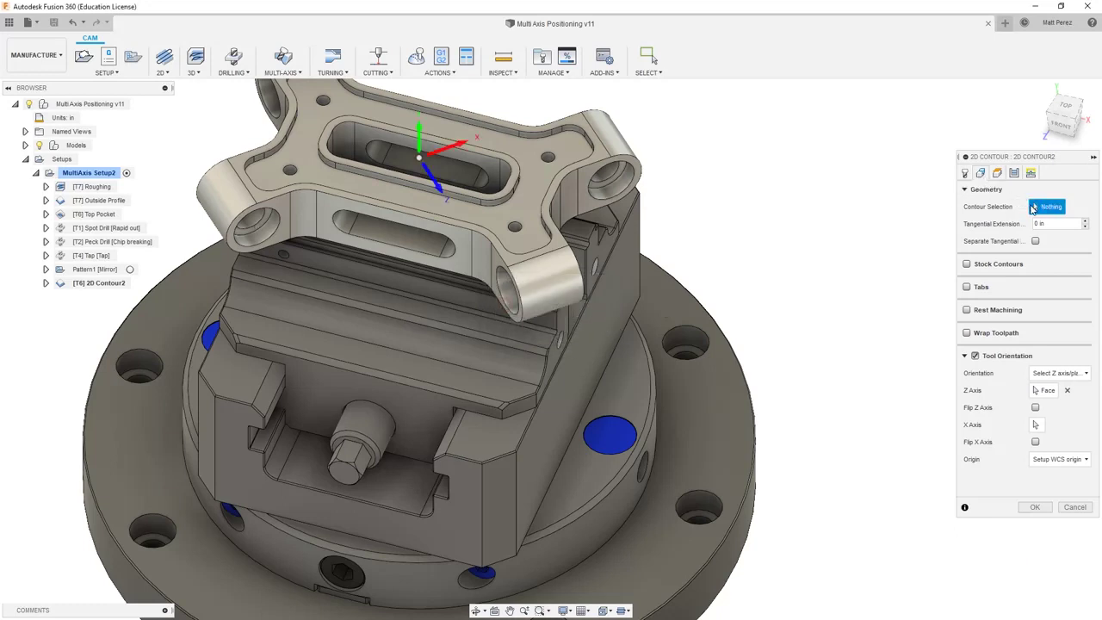
click(267, 228)
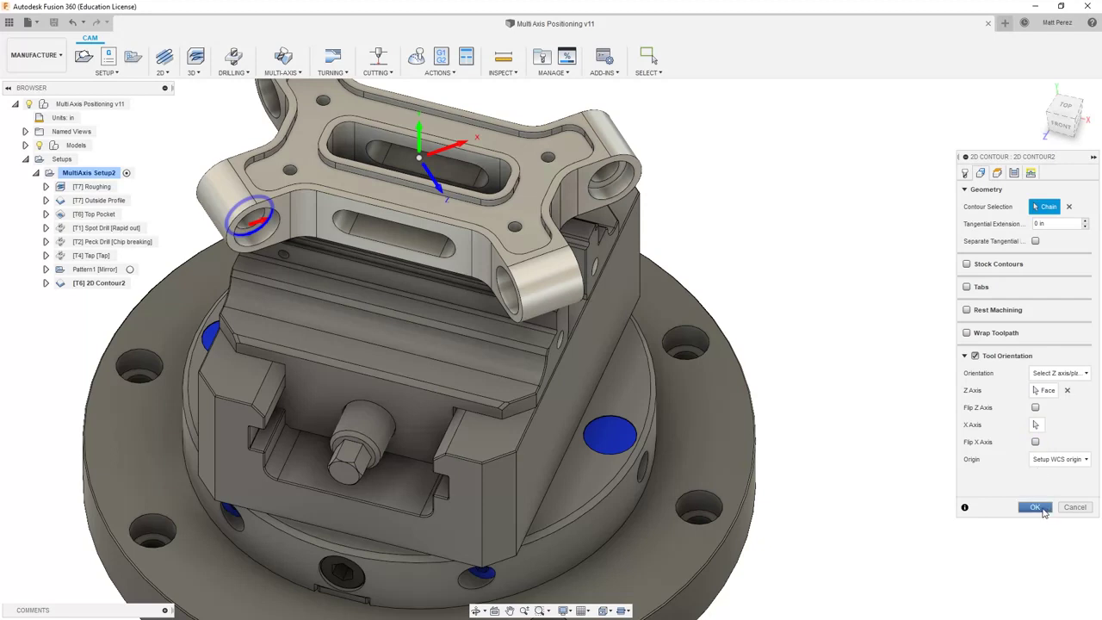
click(1036, 507)
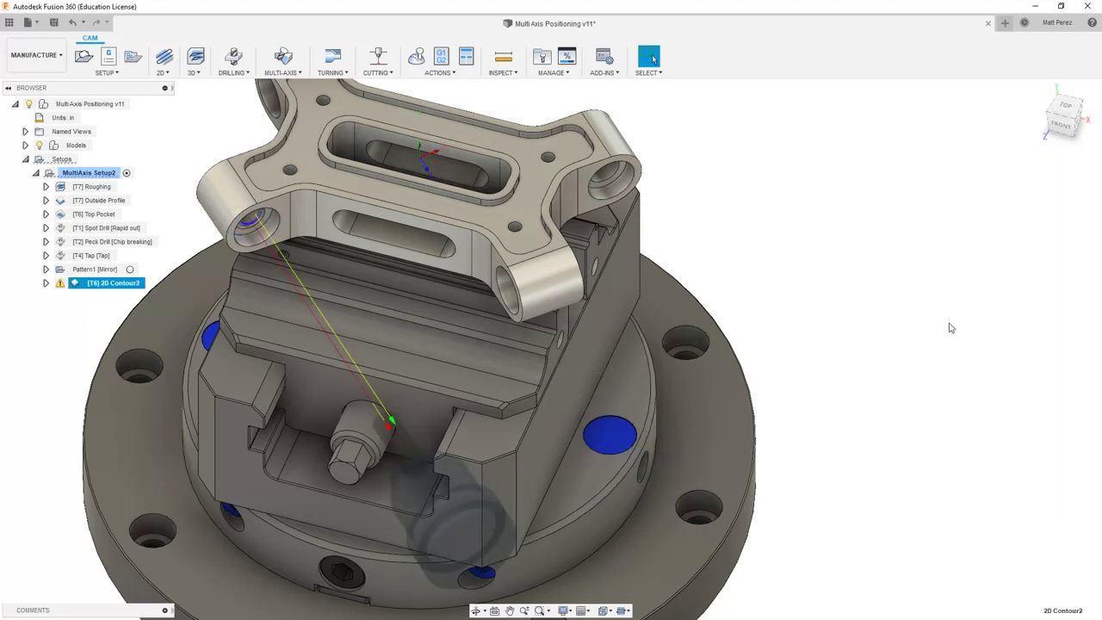
Step: Orbit around the part, vise and tool, then view 2D Contour2's warning in the Message Log
shift+middle_drag(401, 388, 472, 355)
shift+middle_drag(482, 358, 542, 393)
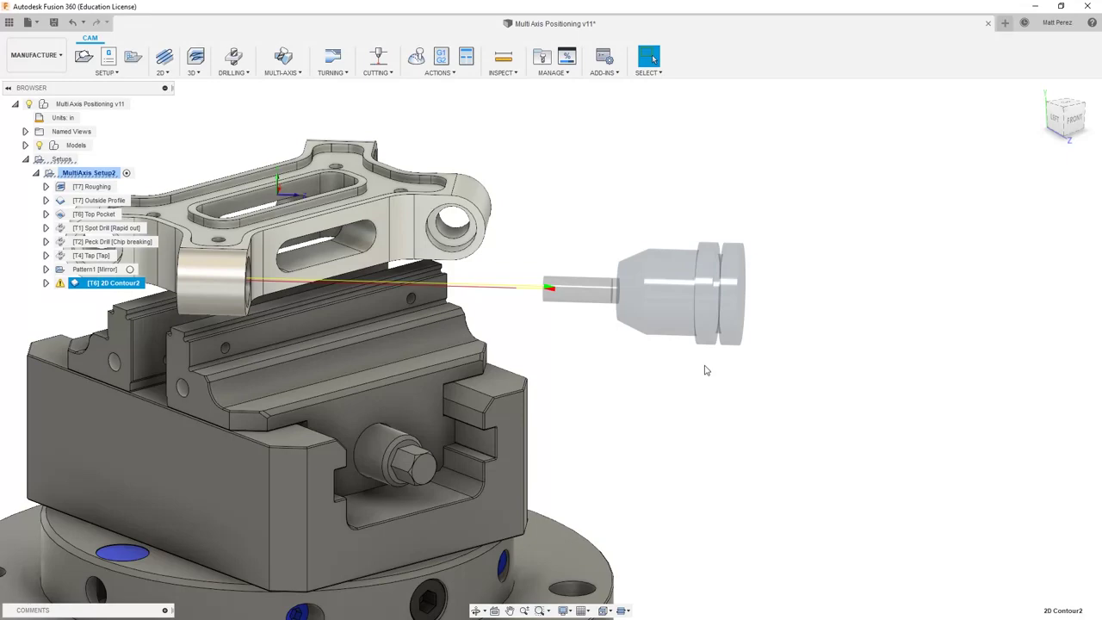
scroll(757, 358, down, 3)
shift+middle_drag(812, 344, 736, 399)
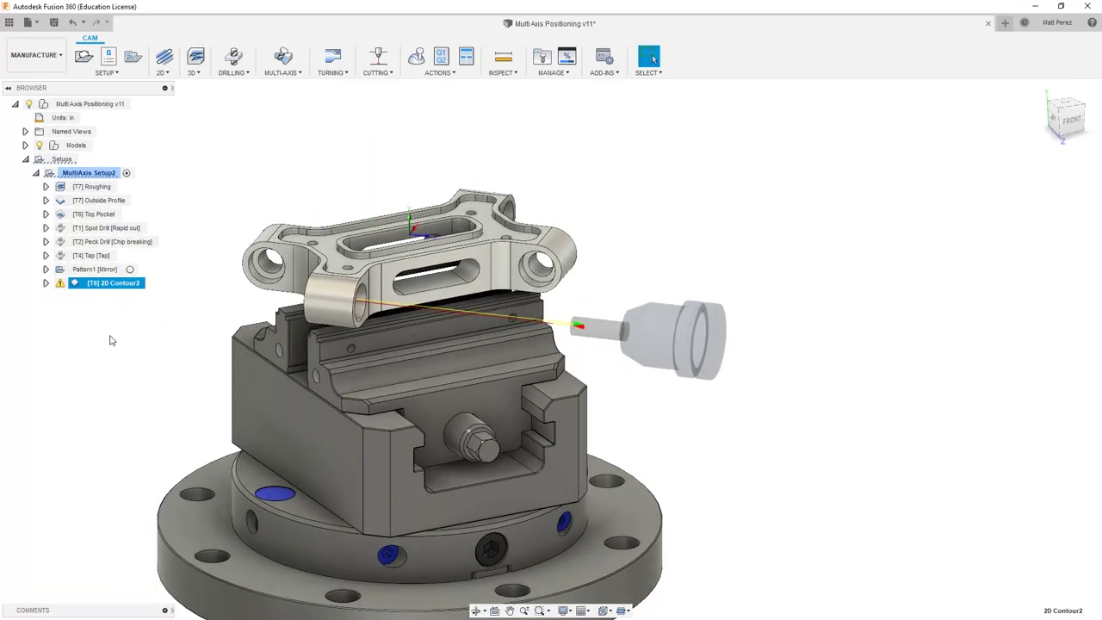
click(60, 285)
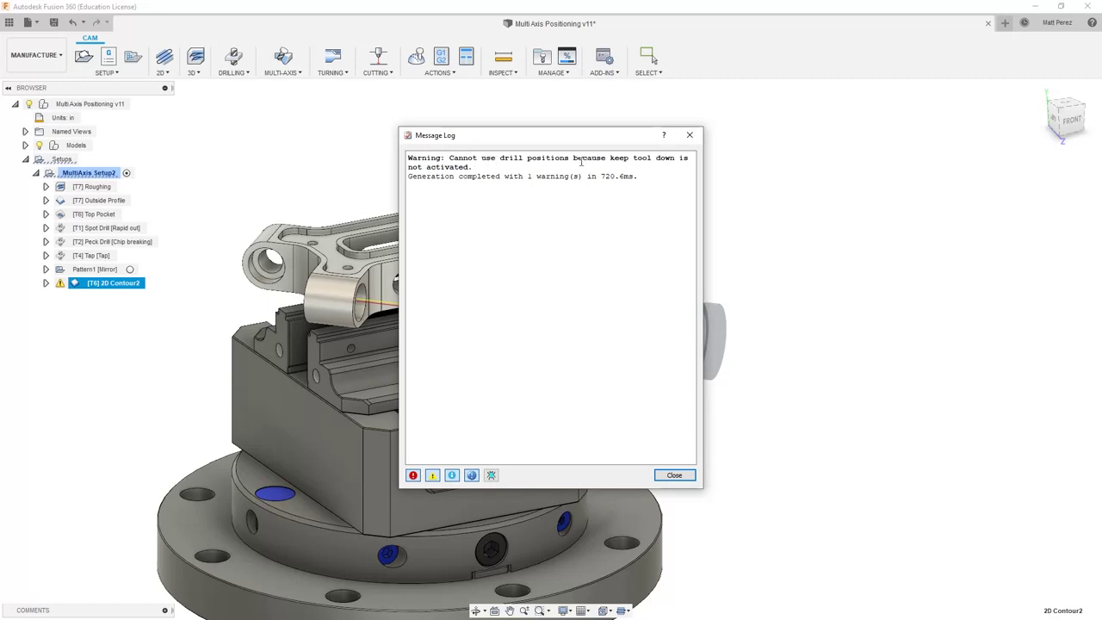
Step: Remove the predrill position from 2D Contour2 and regenerate its toolpath
click(674, 475)
right_click(125, 283)
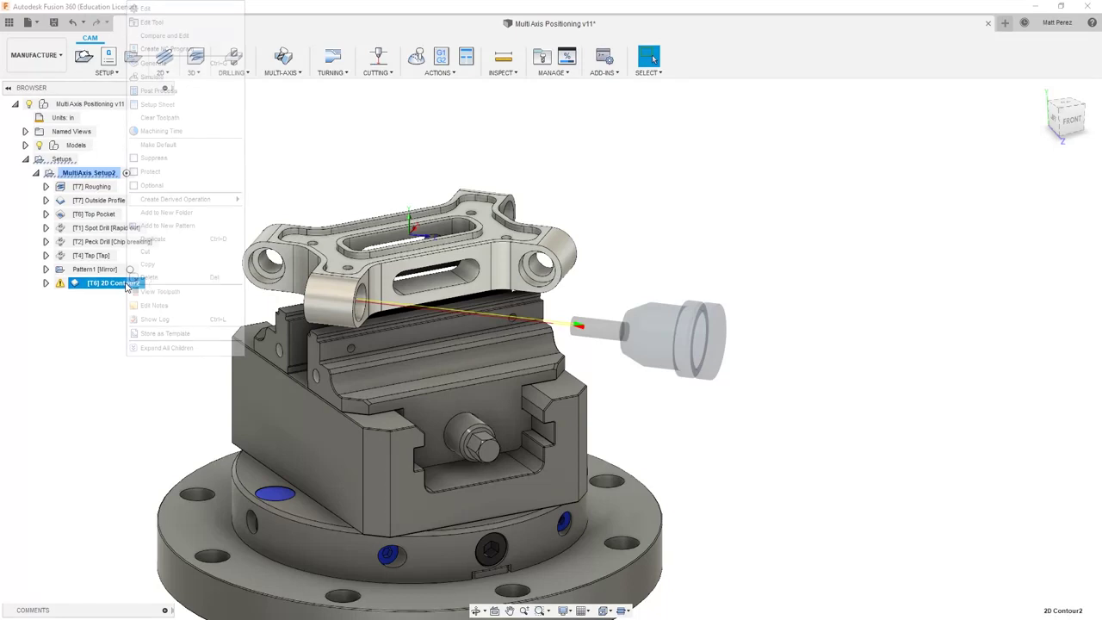
click(151, 9)
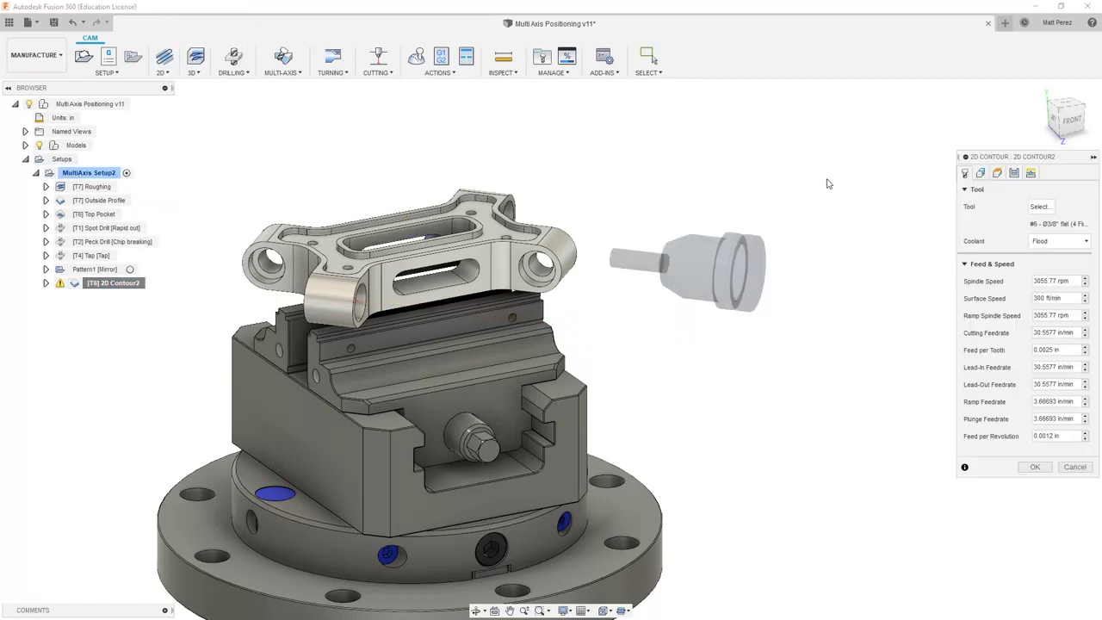
click(1031, 173)
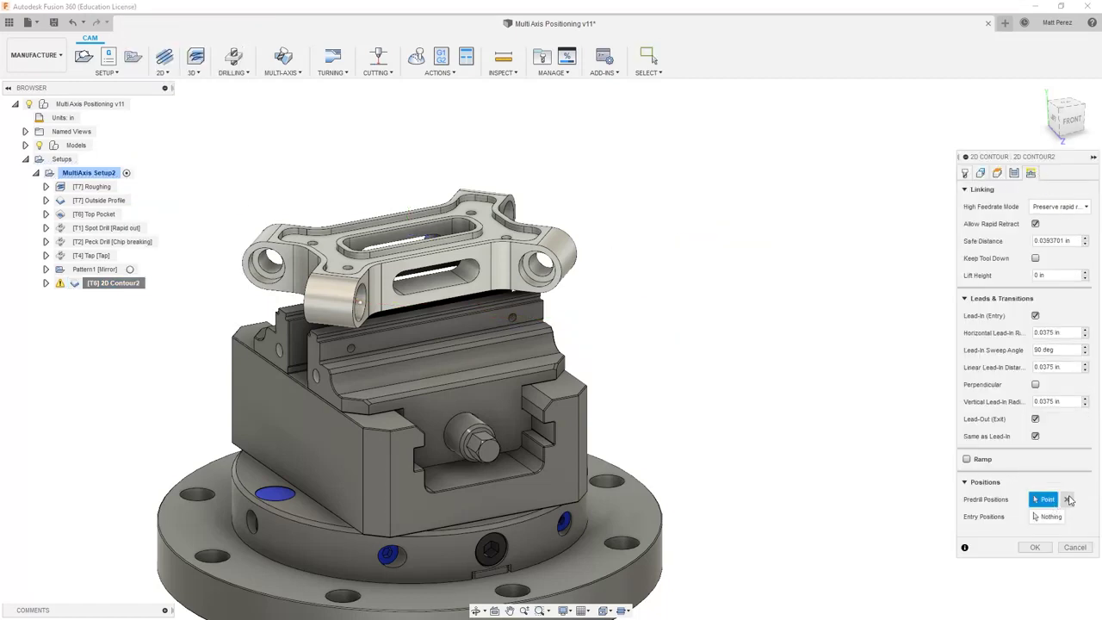
click(1067, 499)
click(1036, 547)
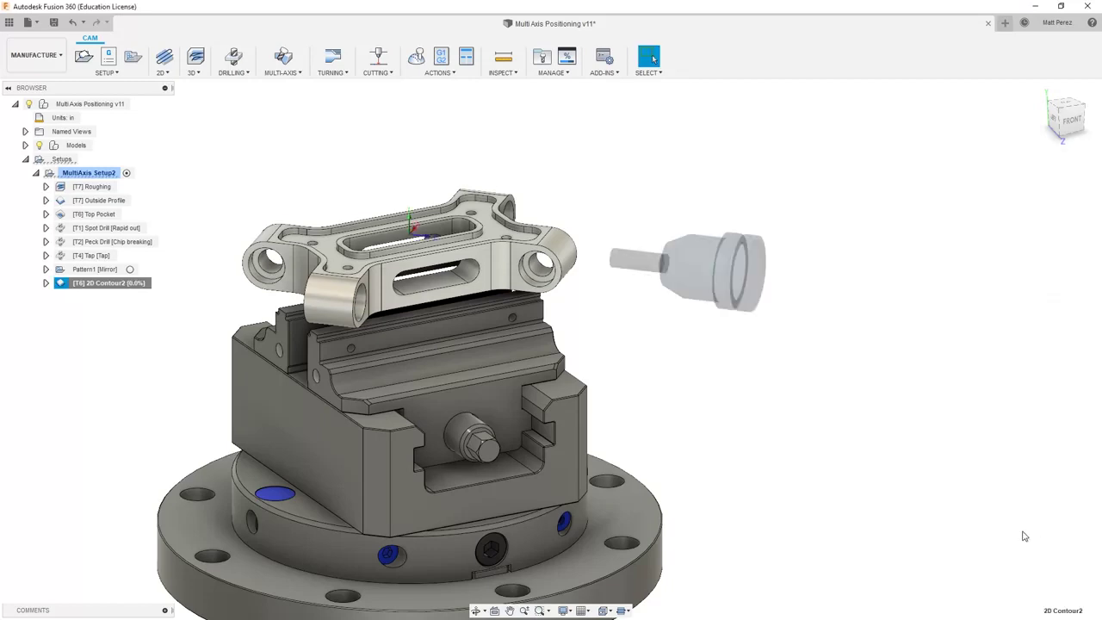
Step: Inspect the regenerated toolpath and select MultiAxis Setup2
shift+middle_drag(836, 450, 366, 250)
scroll(278, 267, up, 2)
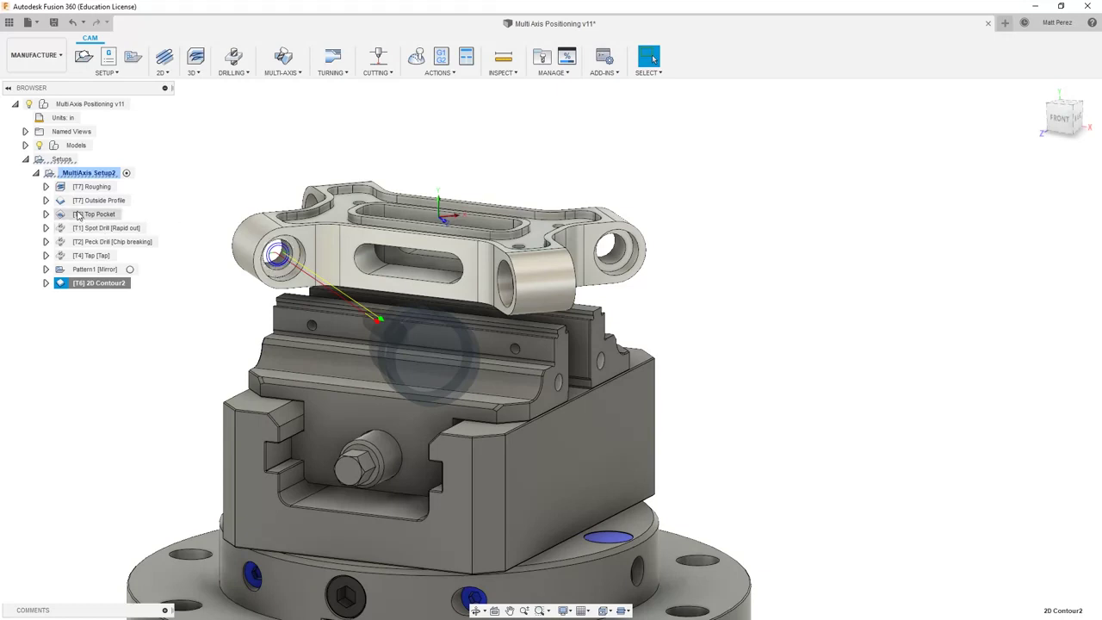
click(84, 173)
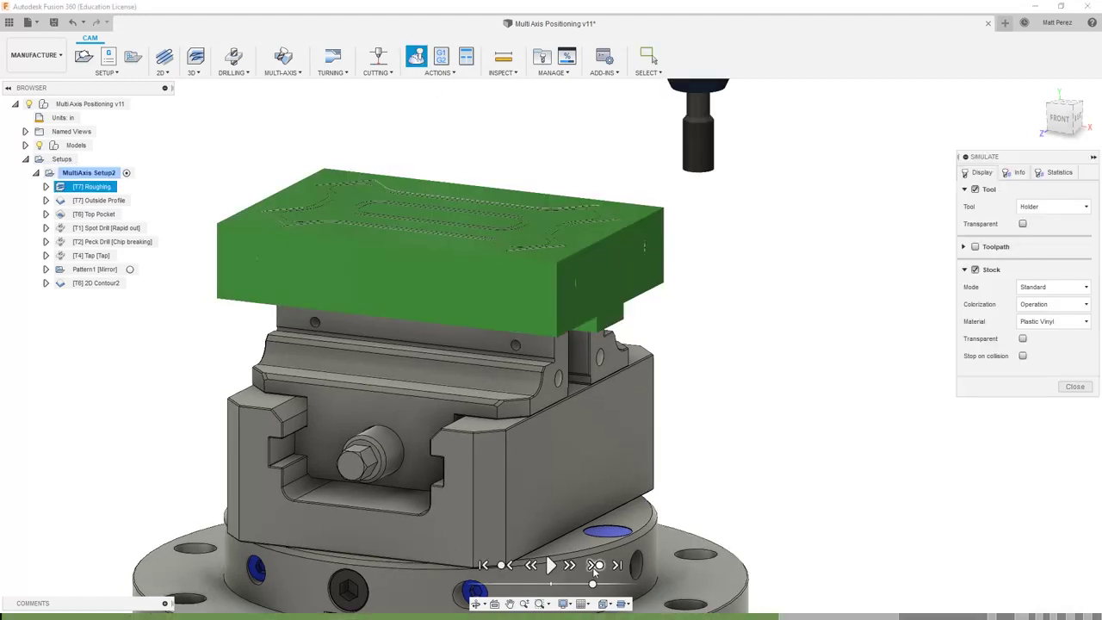
Step: Step the simulation through Outside Profile, Top Pocket, Spot Drill, Peck Drill and Tap
click(596, 565)
click(597, 565)
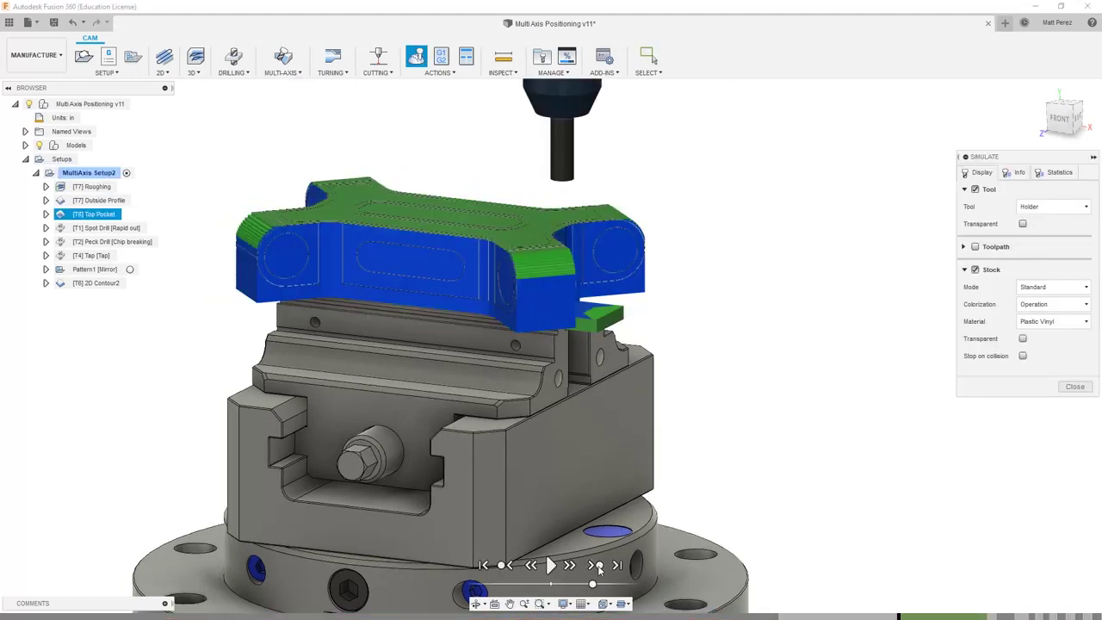
click(598, 566)
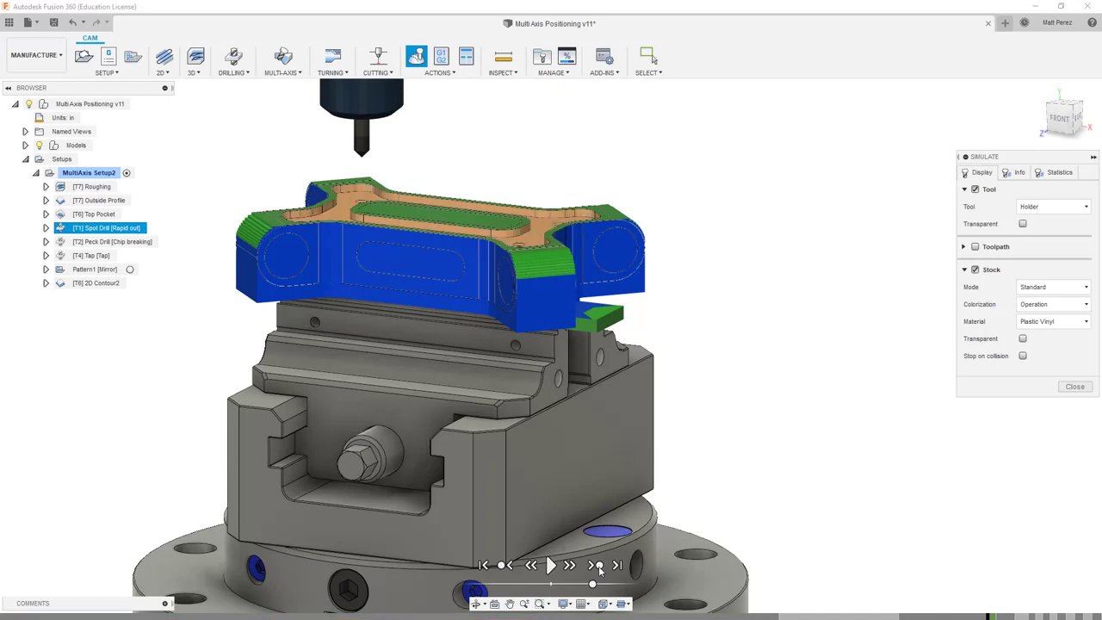
click(599, 566)
click(598, 566)
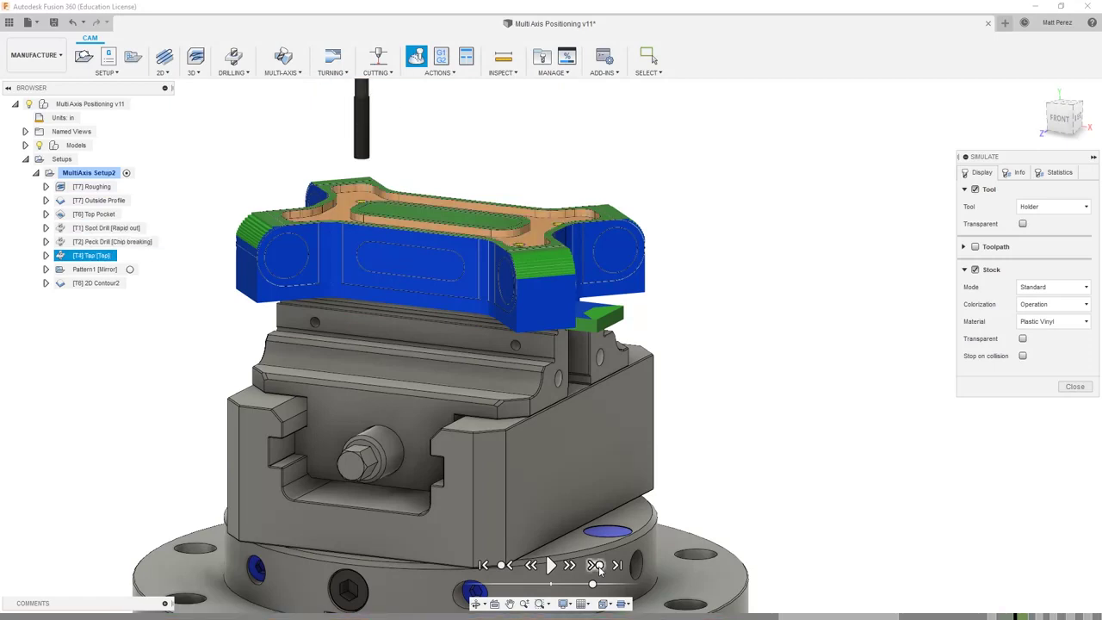
click(598, 566)
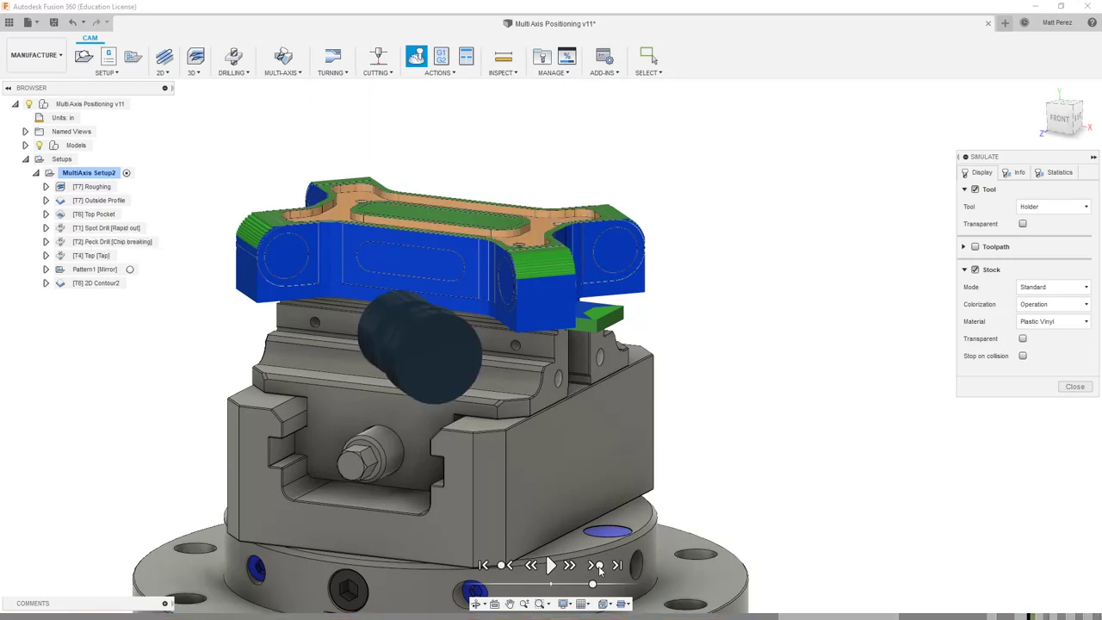
Step: Step into 2D Contour2, play the bore contouring, and view the cut part from another angle
click(598, 566)
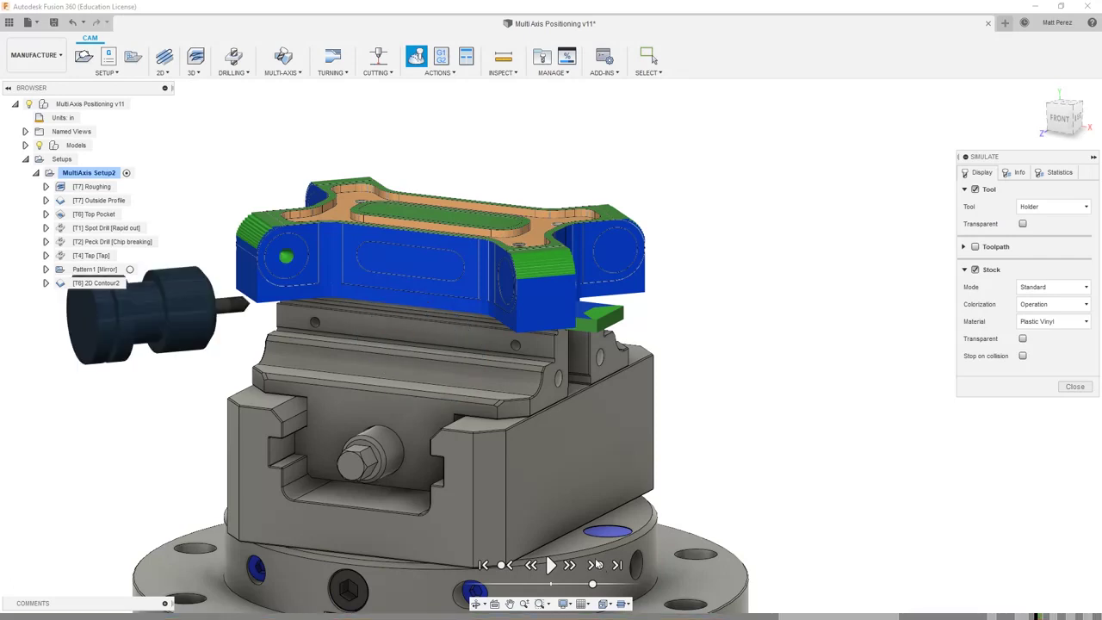
click(599, 566)
click(599, 566)
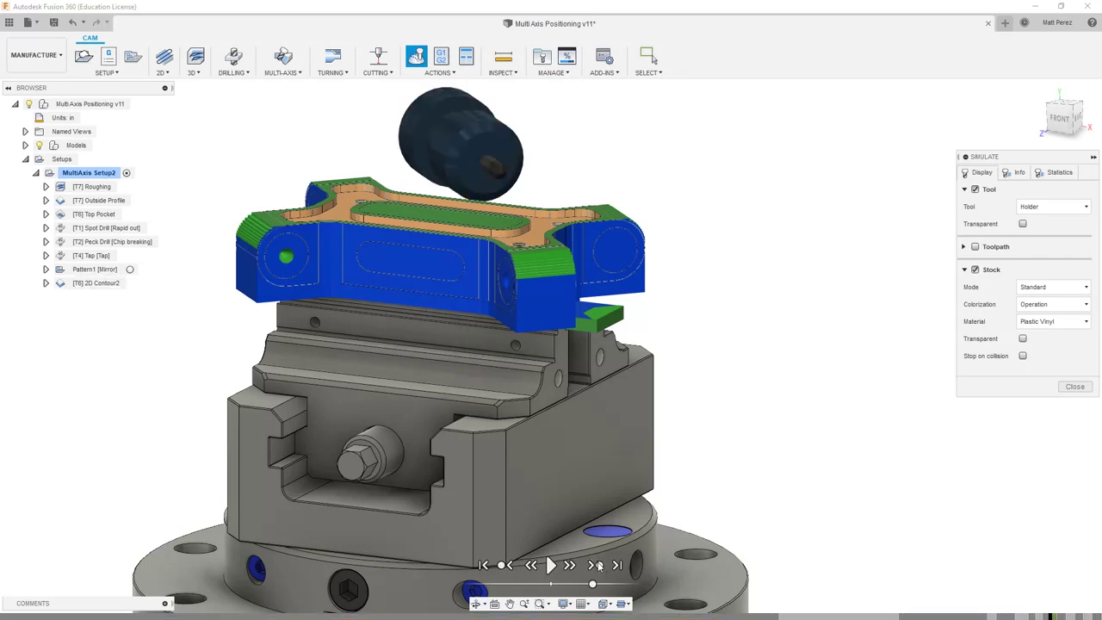
click(599, 566)
click(598, 566)
click(598, 566)
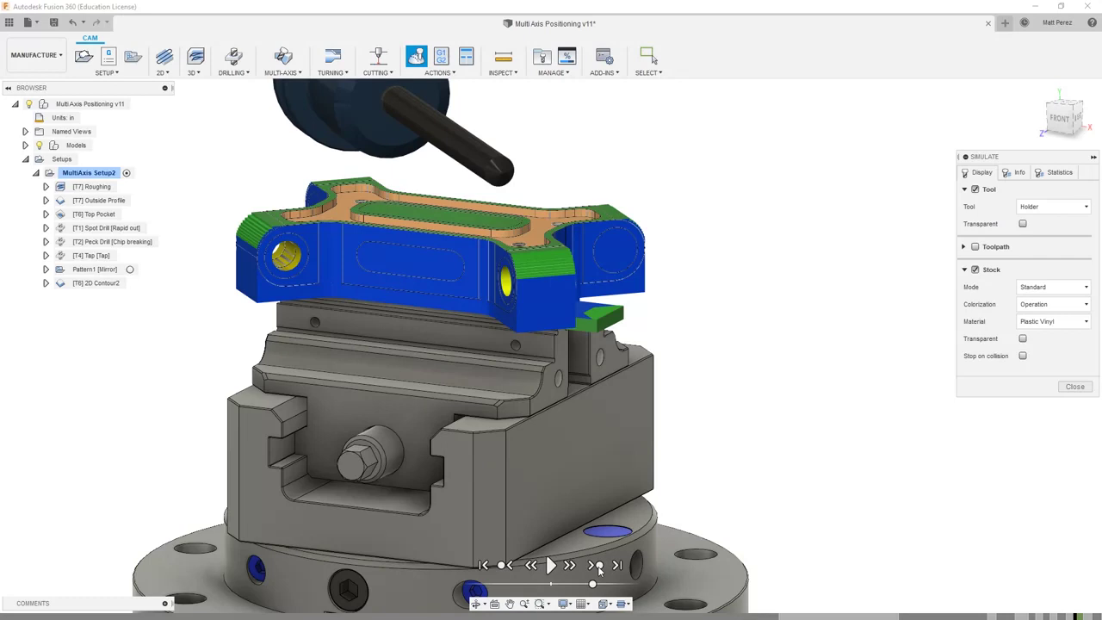
click(599, 566)
click(598, 566)
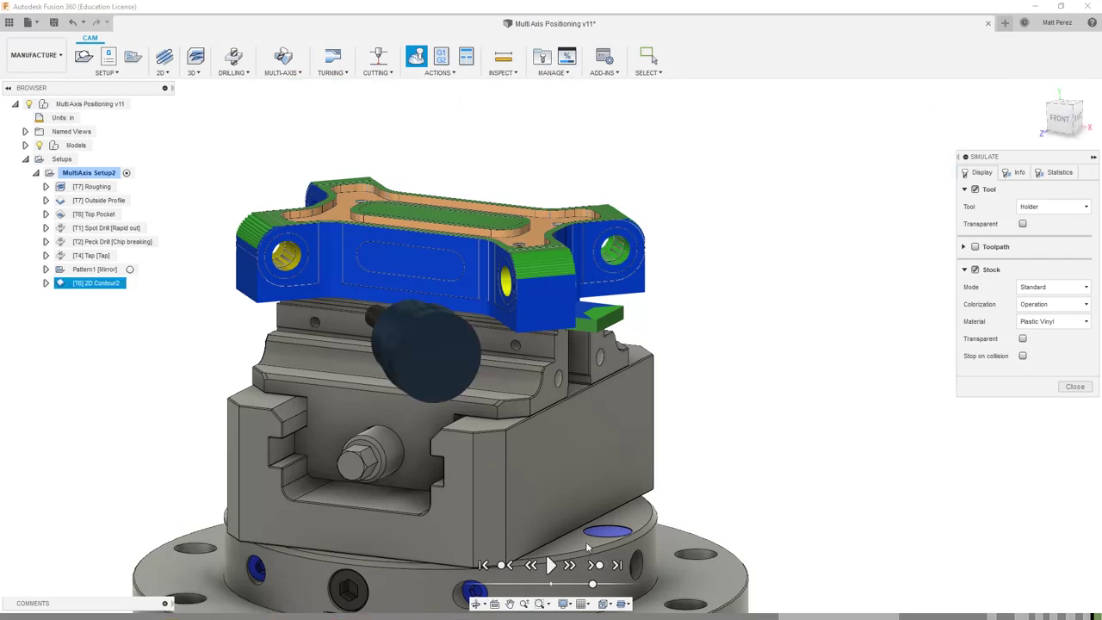
click(552, 570)
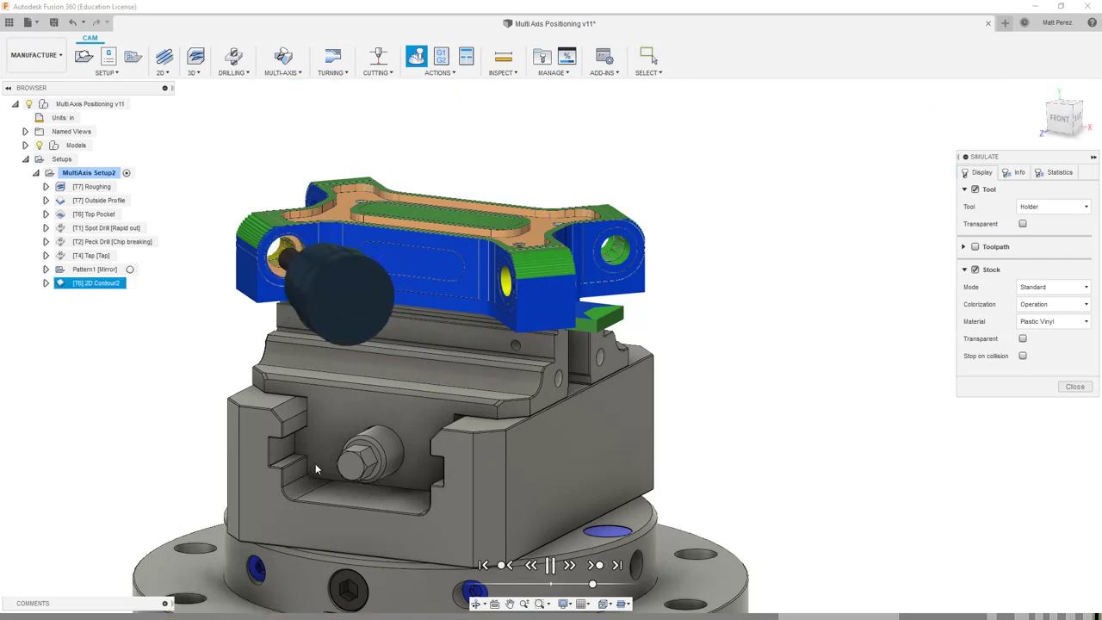
shift+middle_drag(319, 326, 421, 339)
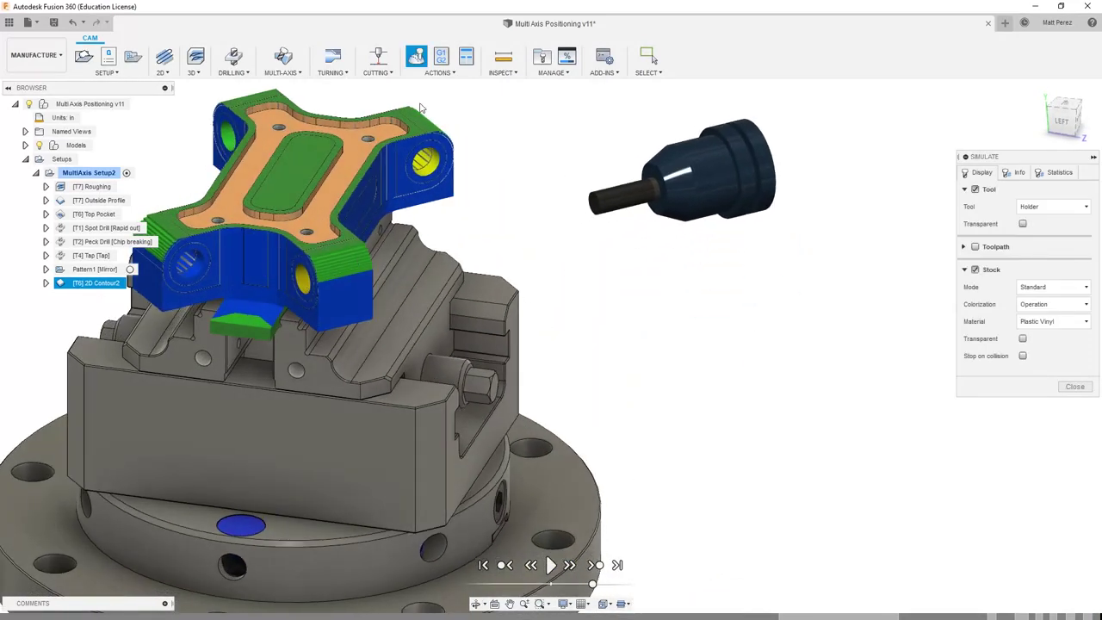
click(1068, 387)
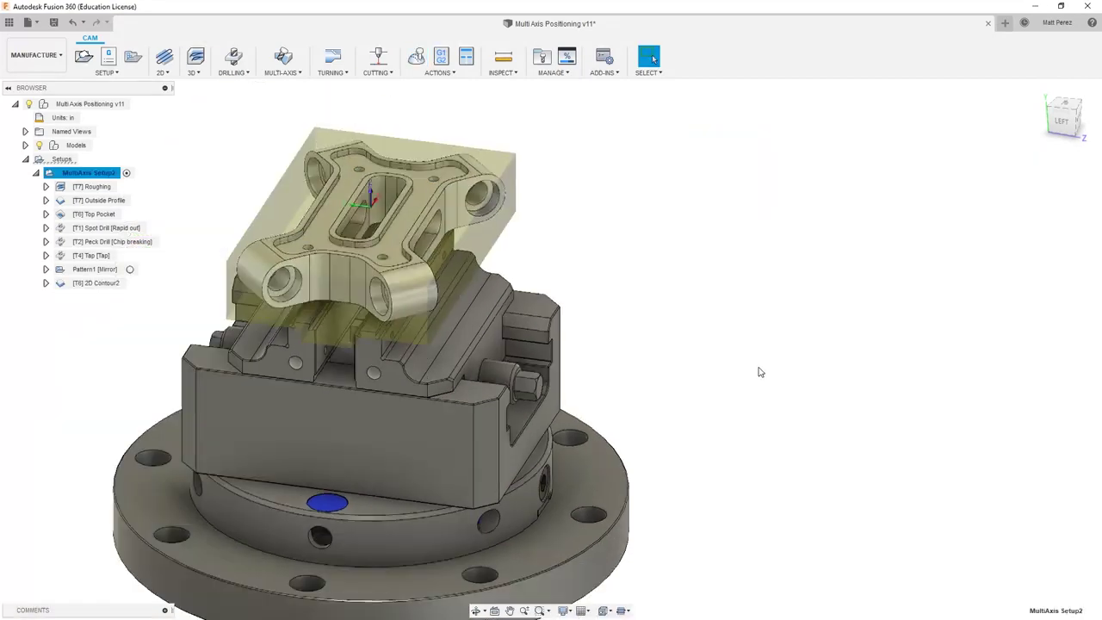
shift+middle_drag(752, 431, 709, 431)
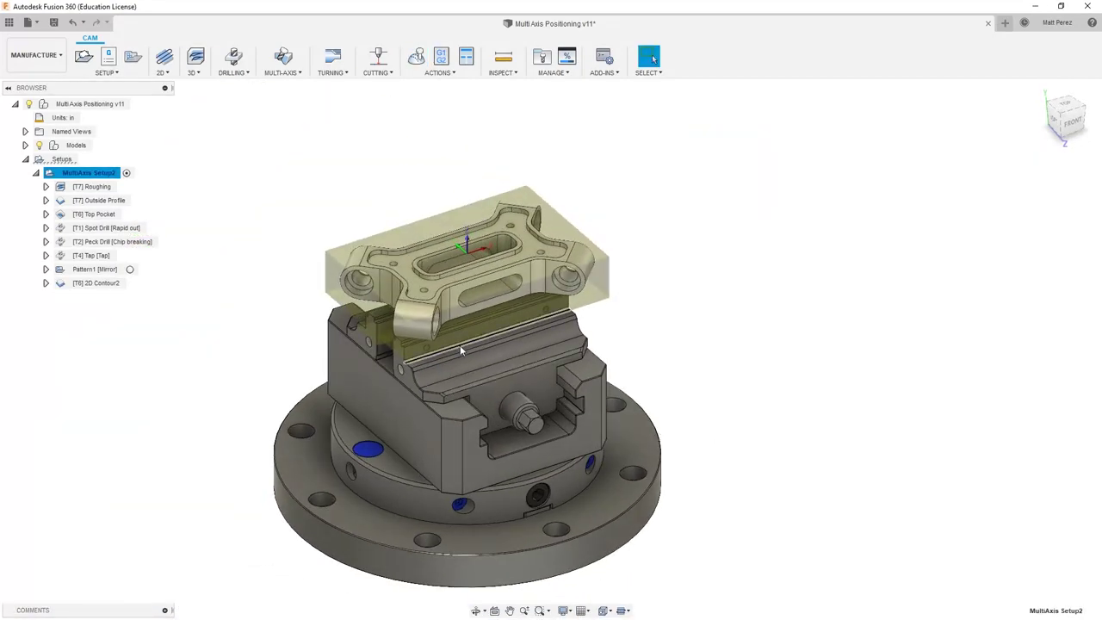
scroll(452, 310, up, 3)
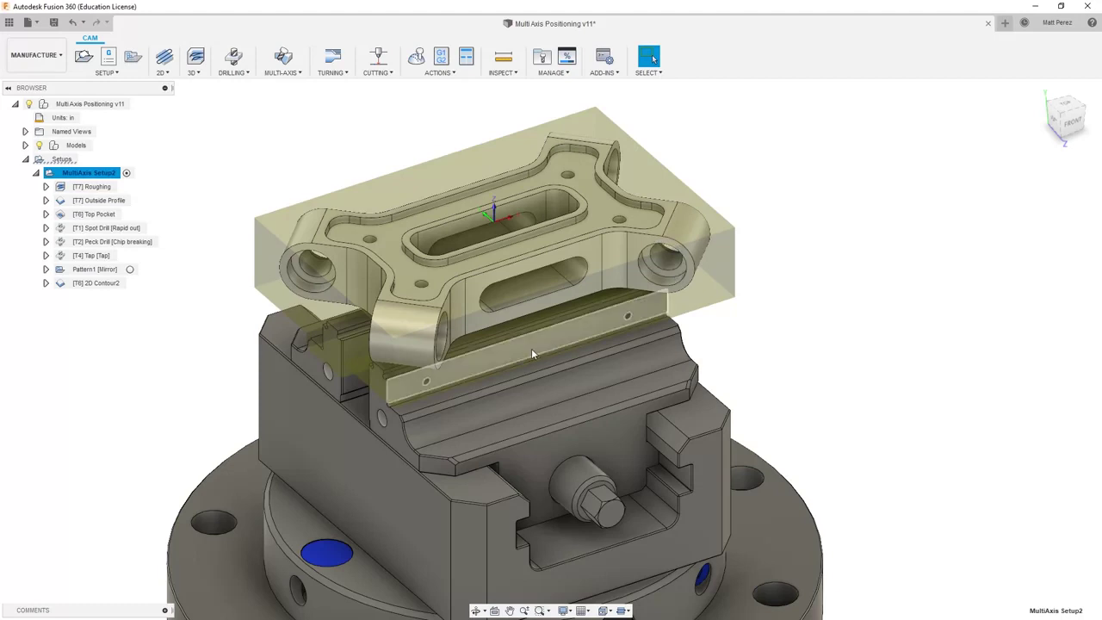
shift+middle_drag(533, 348, 603, 330)
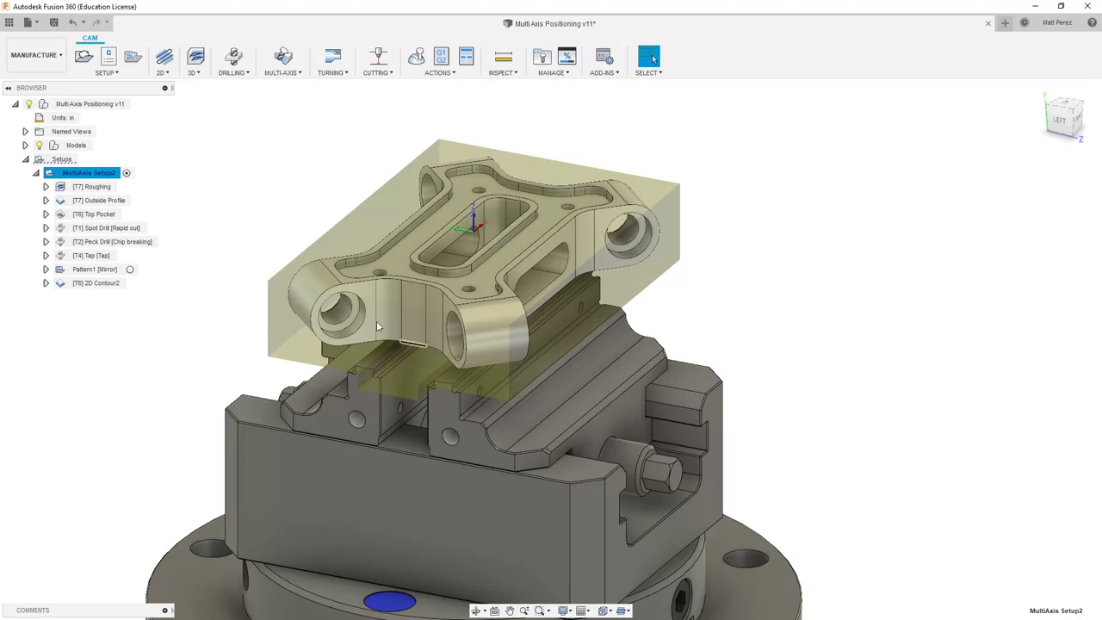
right_click(97, 286)
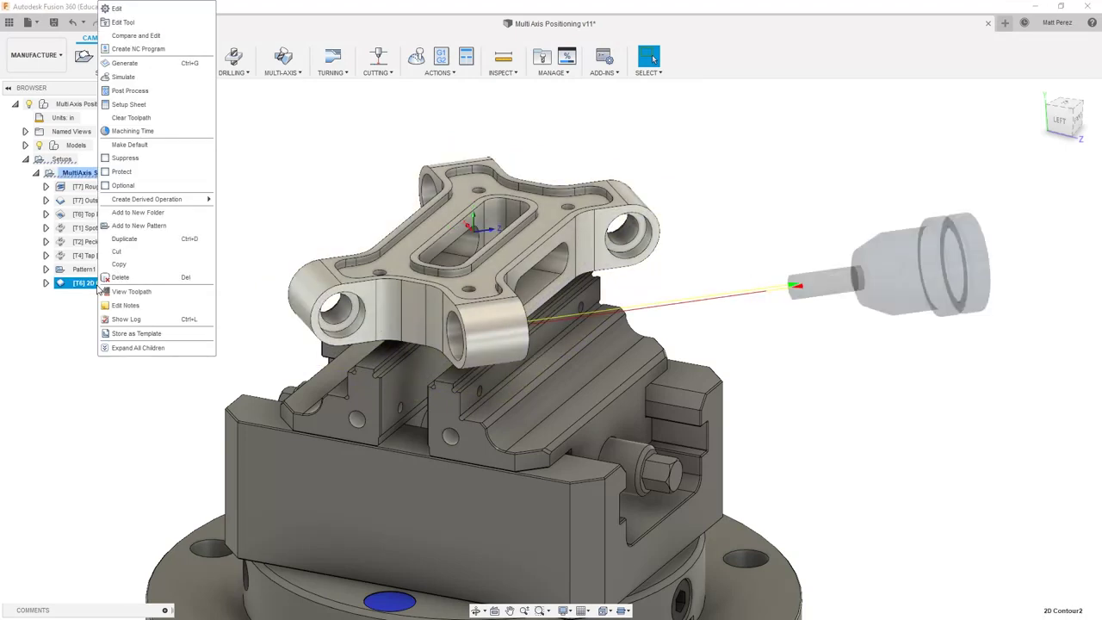
Step: Duplicate 2D Contour2 and edit the resulting 2D Contour2 (2) copy
click(134, 238)
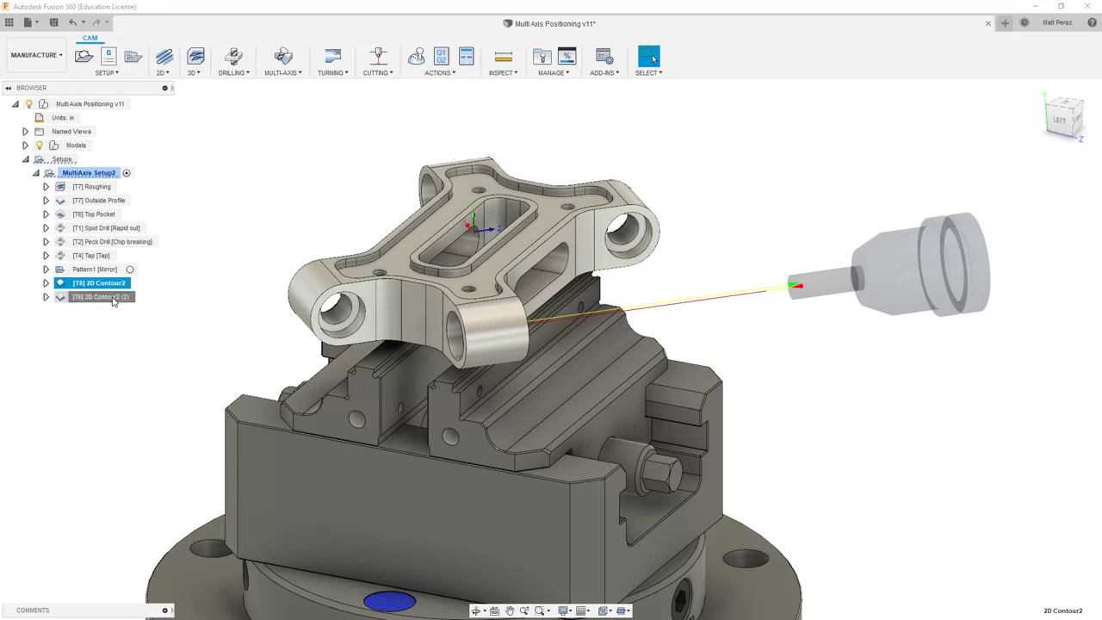
click(112, 297)
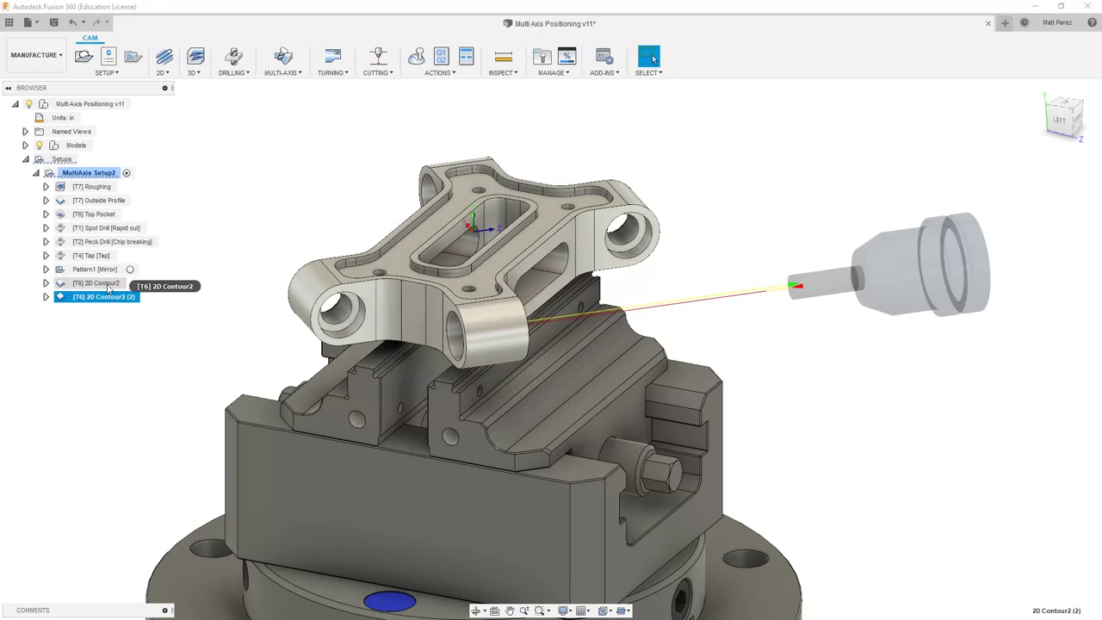
right_click(110, 297)
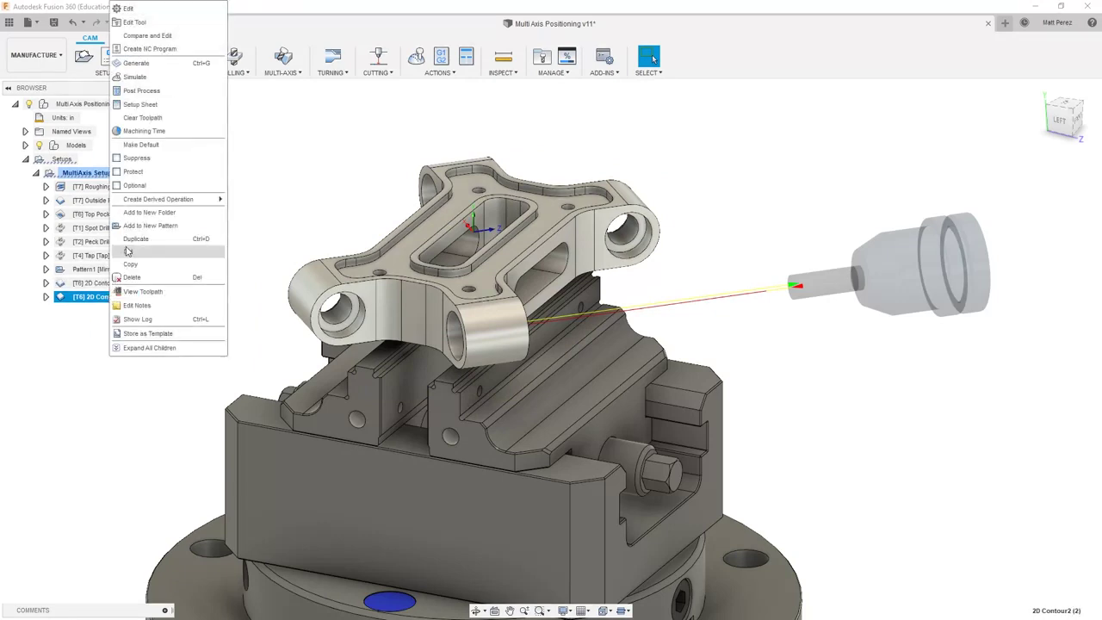
click(136, 23)
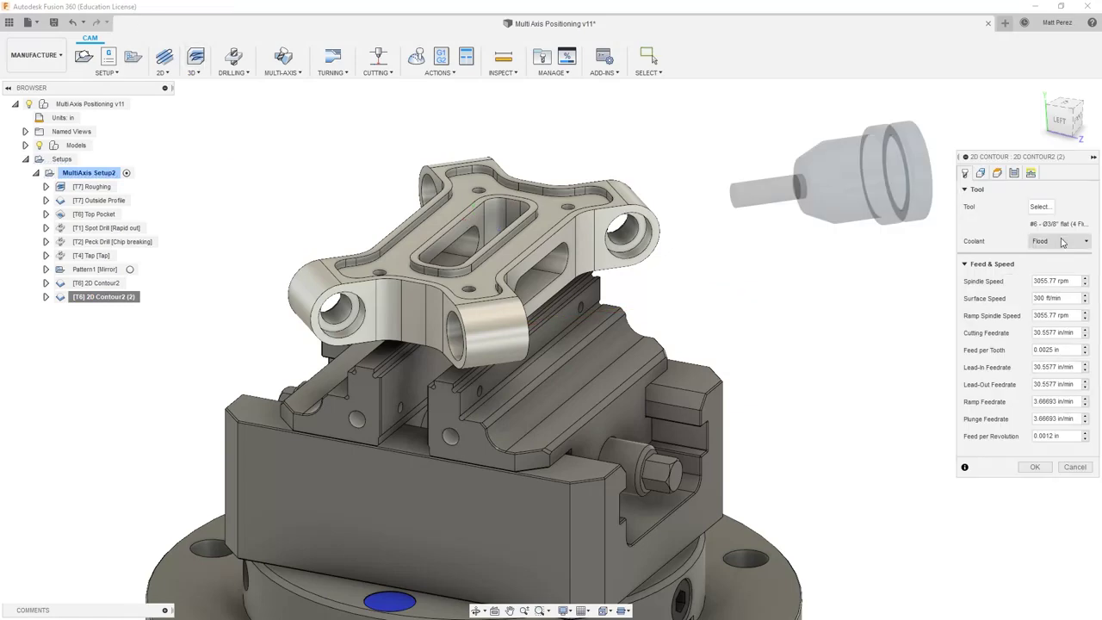
Step: Reselect the opposite bore's hole edge as the contour, flip the tool Z and X axes, and compute
click(981, 174)
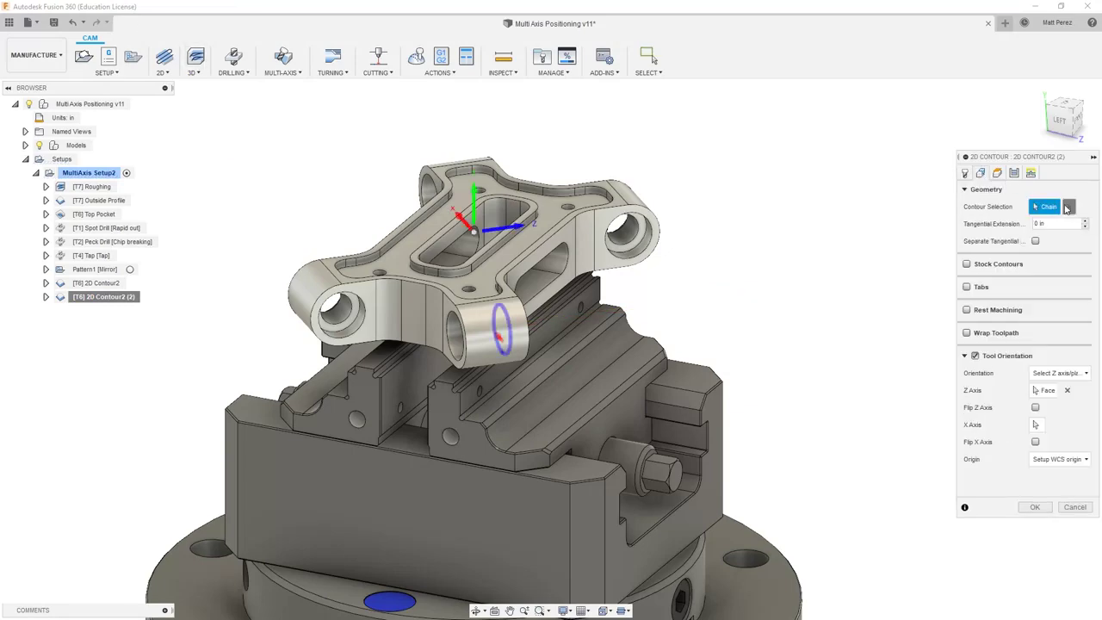
click(1068, 210)
click(1061, 120)
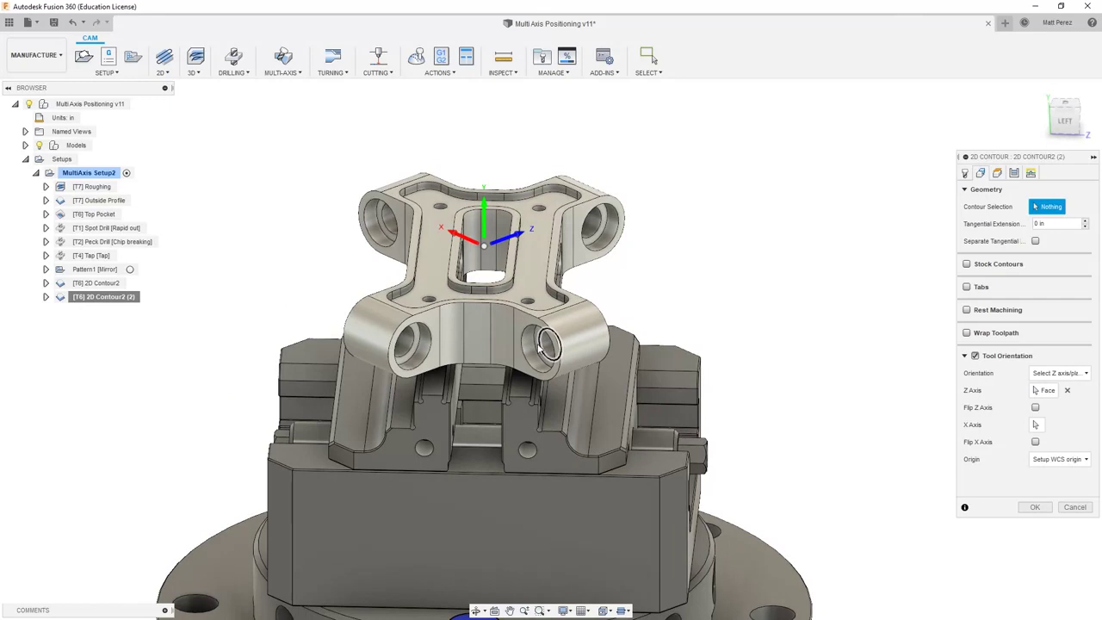
click(543, 344)
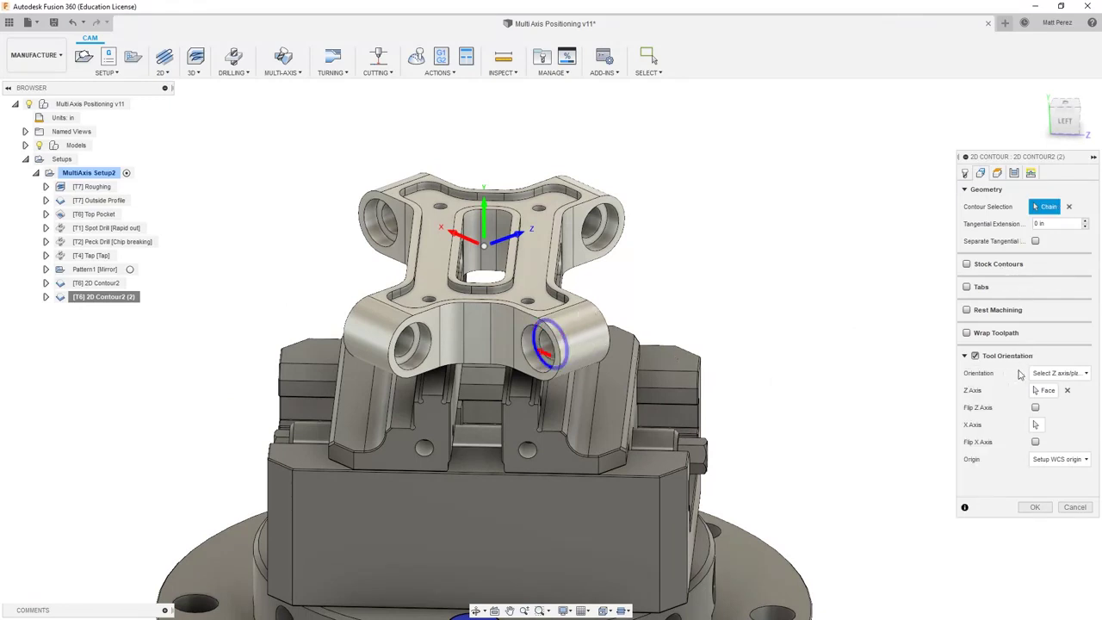
click(1036, 409)
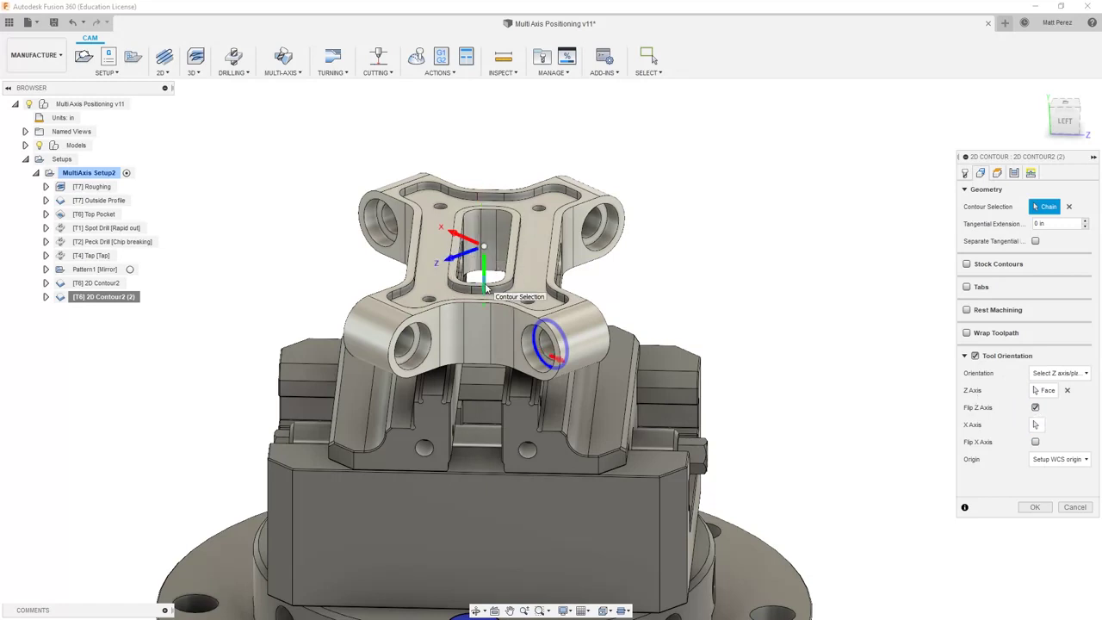
click(1036, 442)
click(1036, 507)
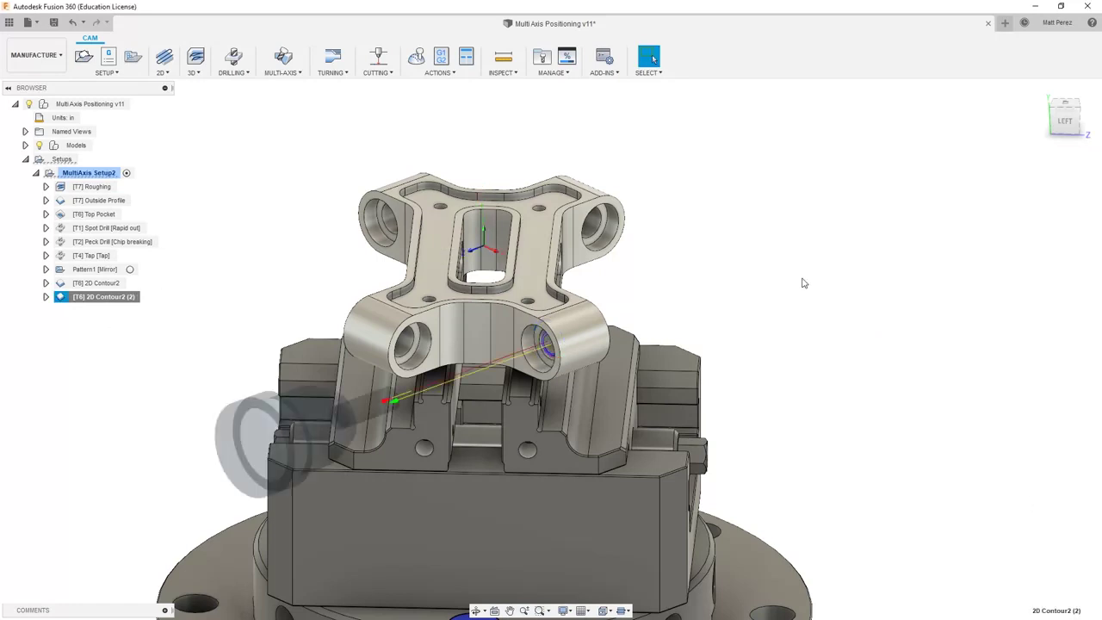
Step: Compare the 2D Contour2 and 2D Contour2 (2) toolpaths from the home view
key(F6)
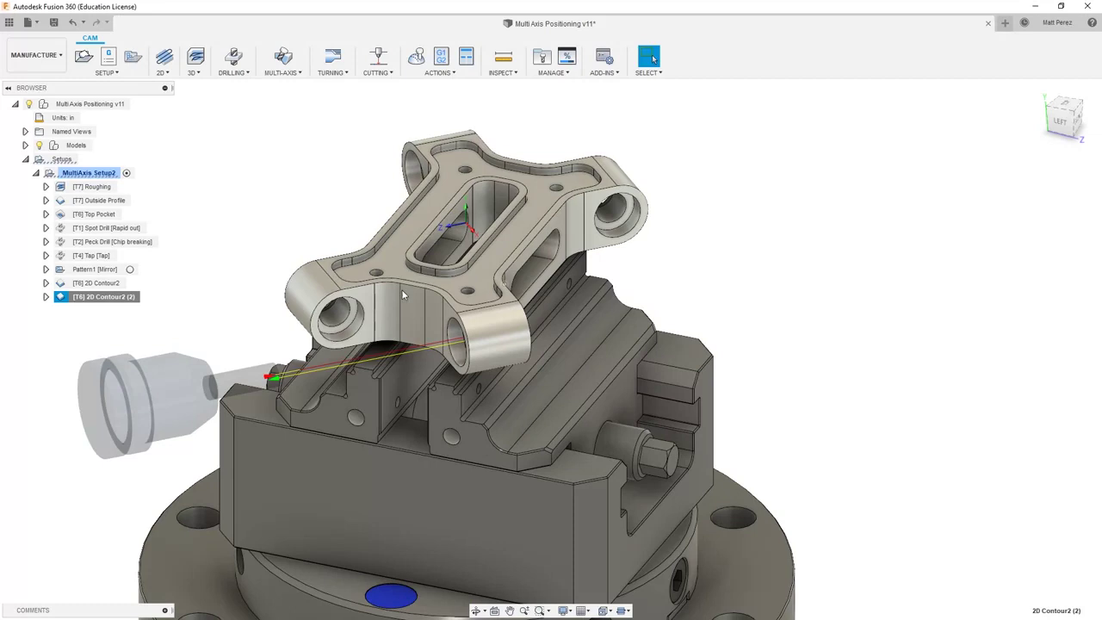
click(100, 287)
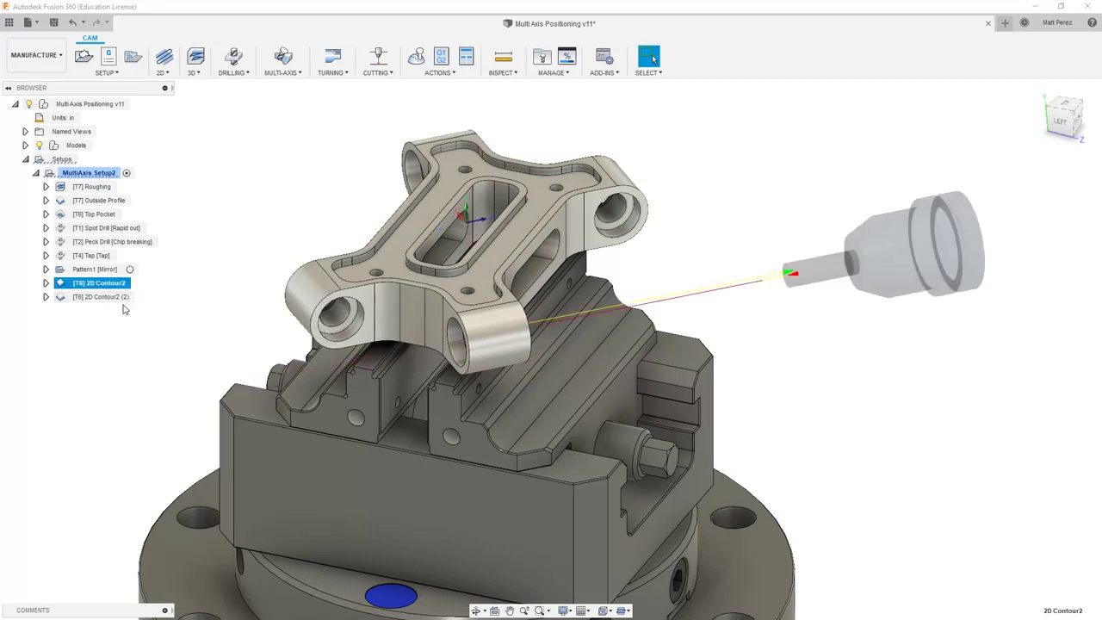
click(116, 297)
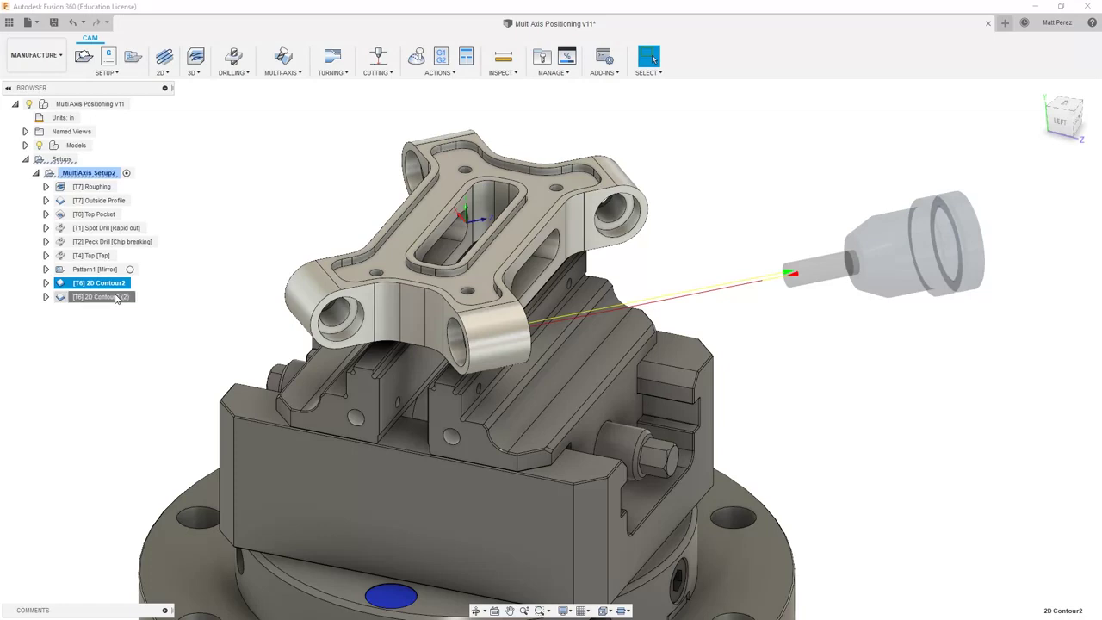
Step: Simulate MultiAxis Setup2 from 2D Contour2 onward, then close and return to the home view
click(94, 174)
click(419, 58)
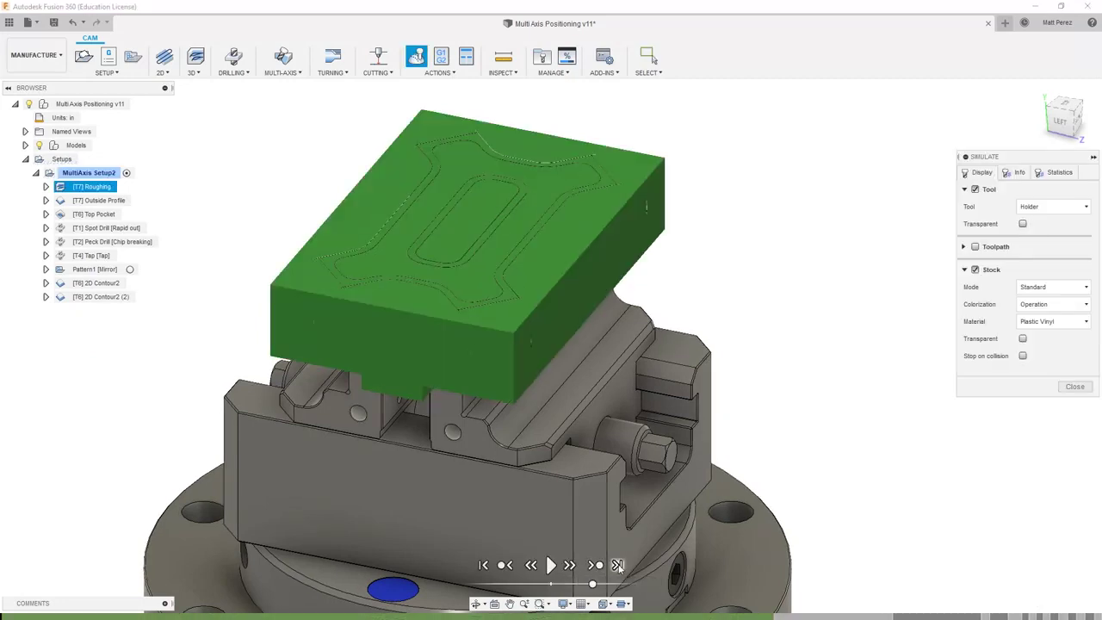
click(616, 565)
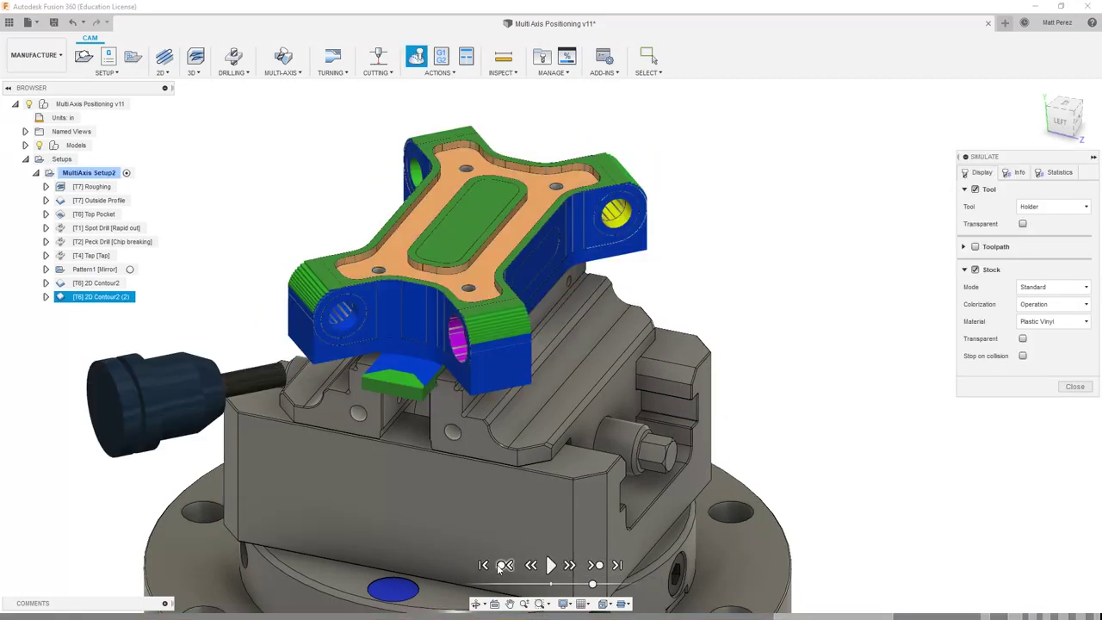
click(504, 566)
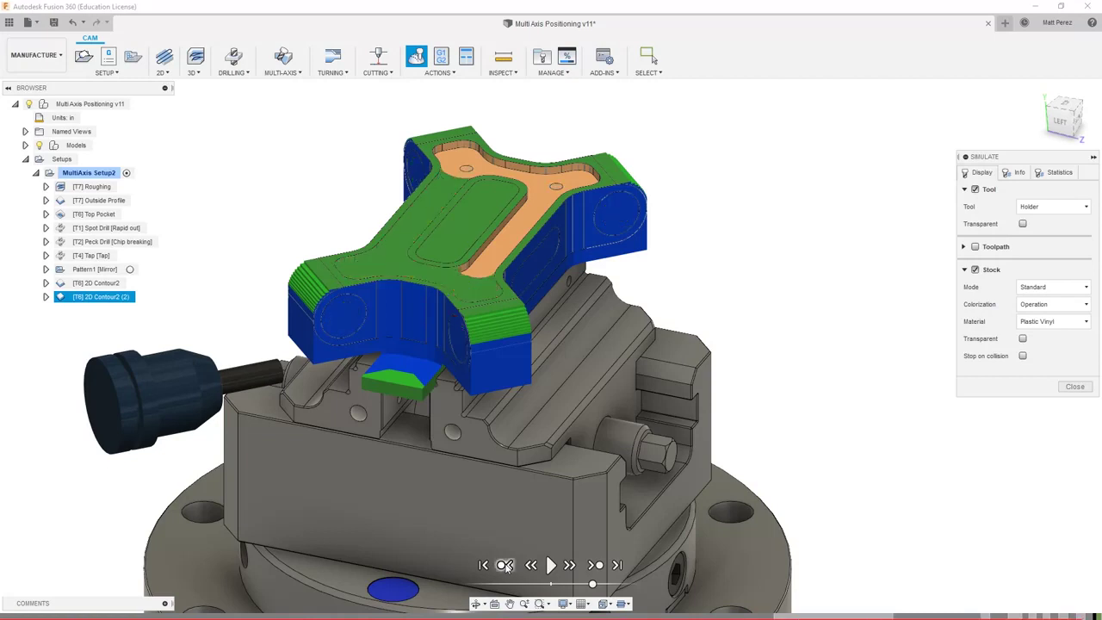
click(504, 566)
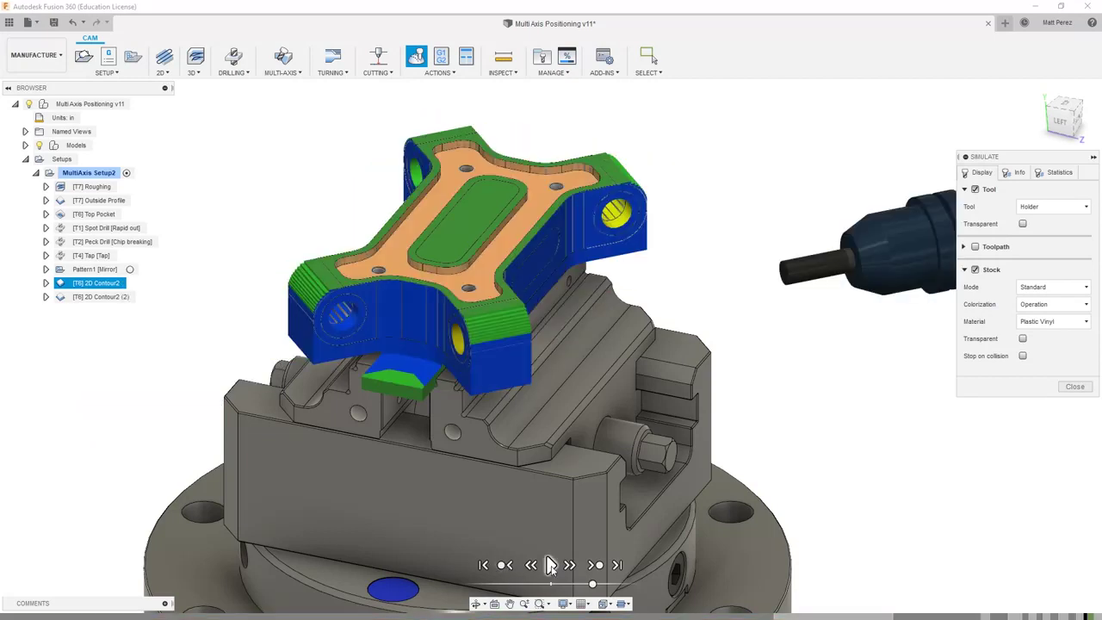
click(551, 565)
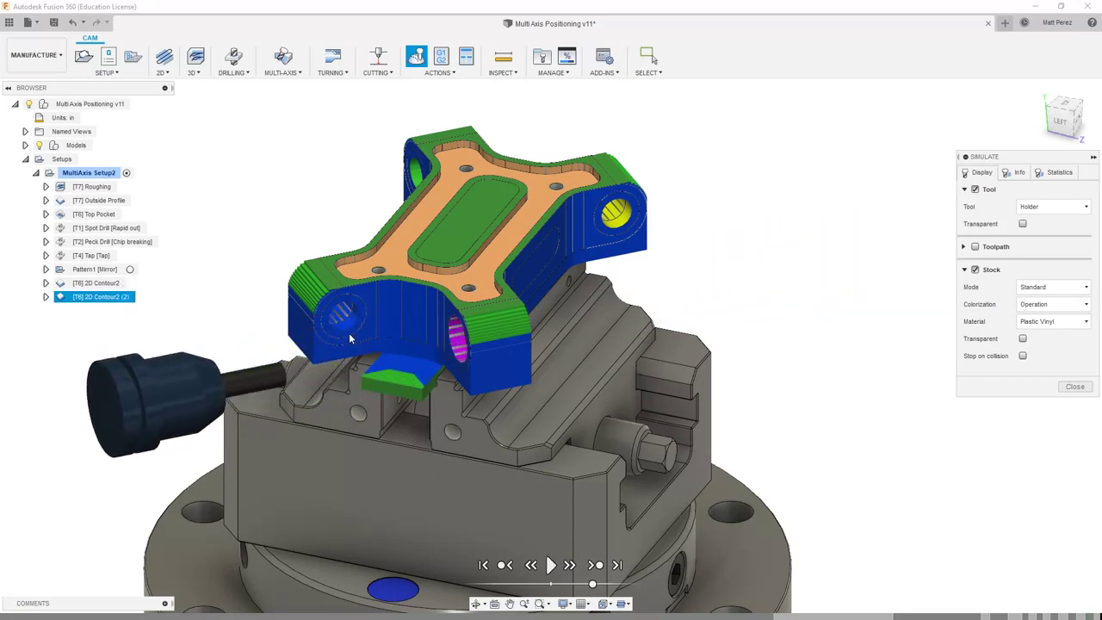
shift+middle_drag(349, 337, 1033, 348)
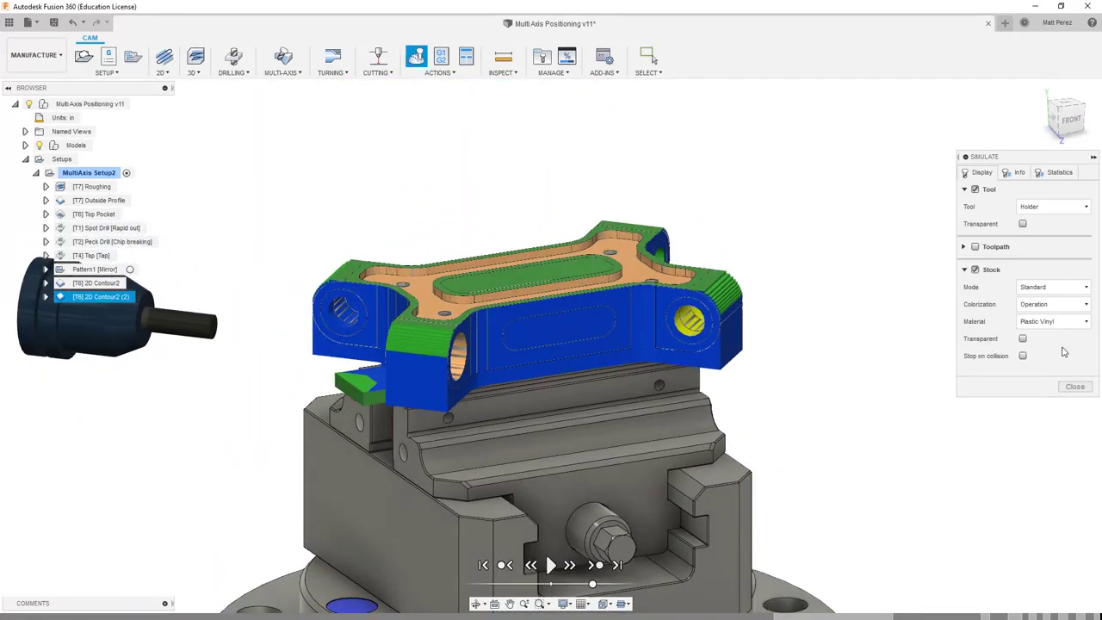
click(1074, 386)
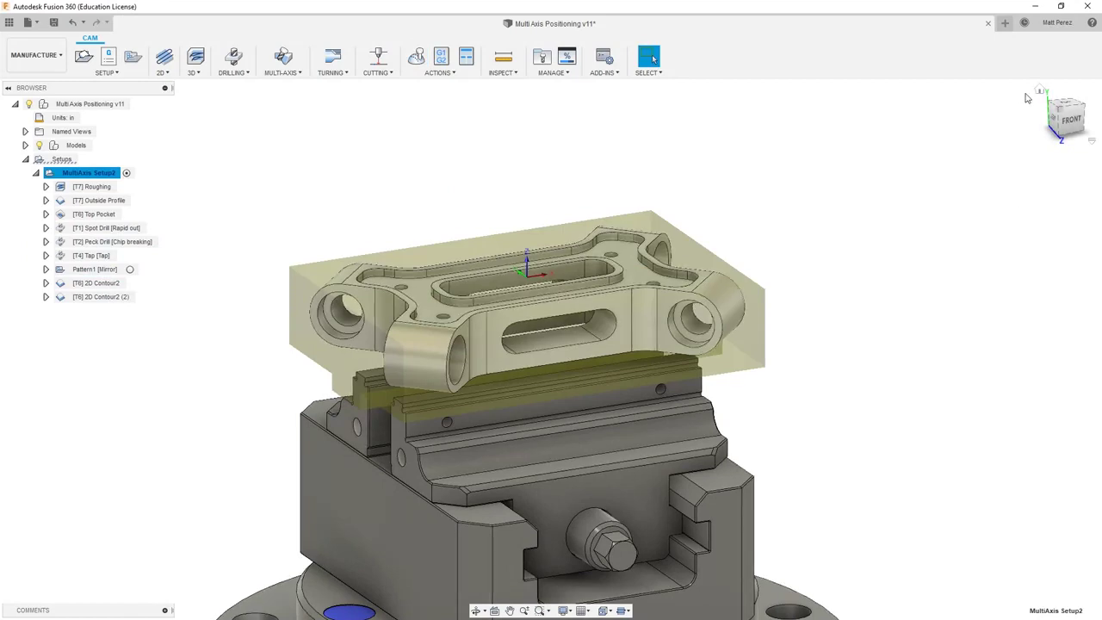
click(1040, 91)
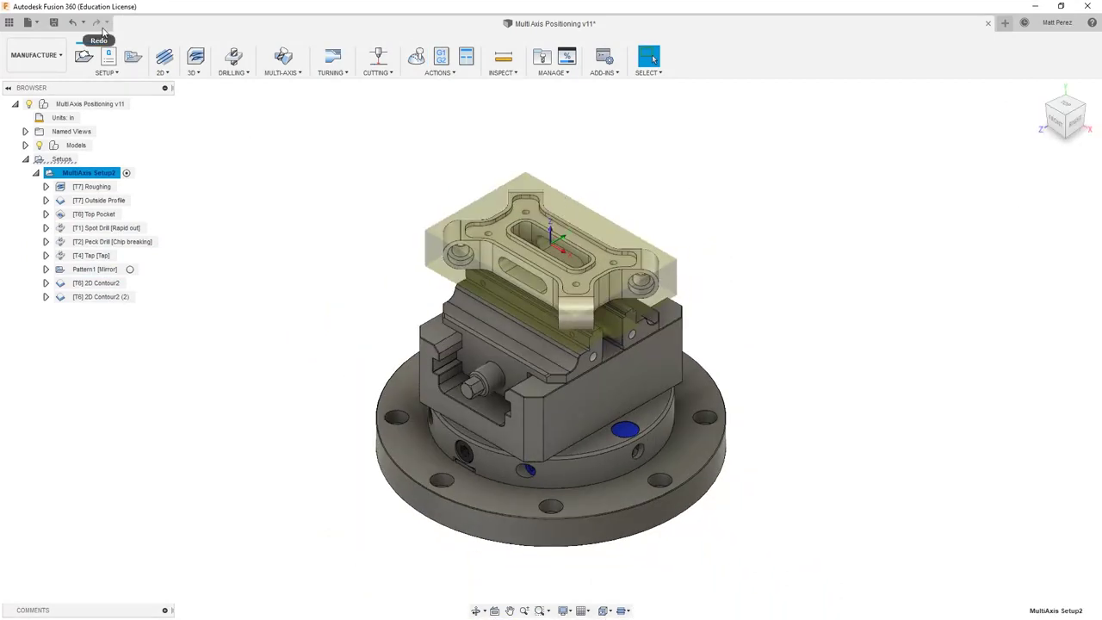